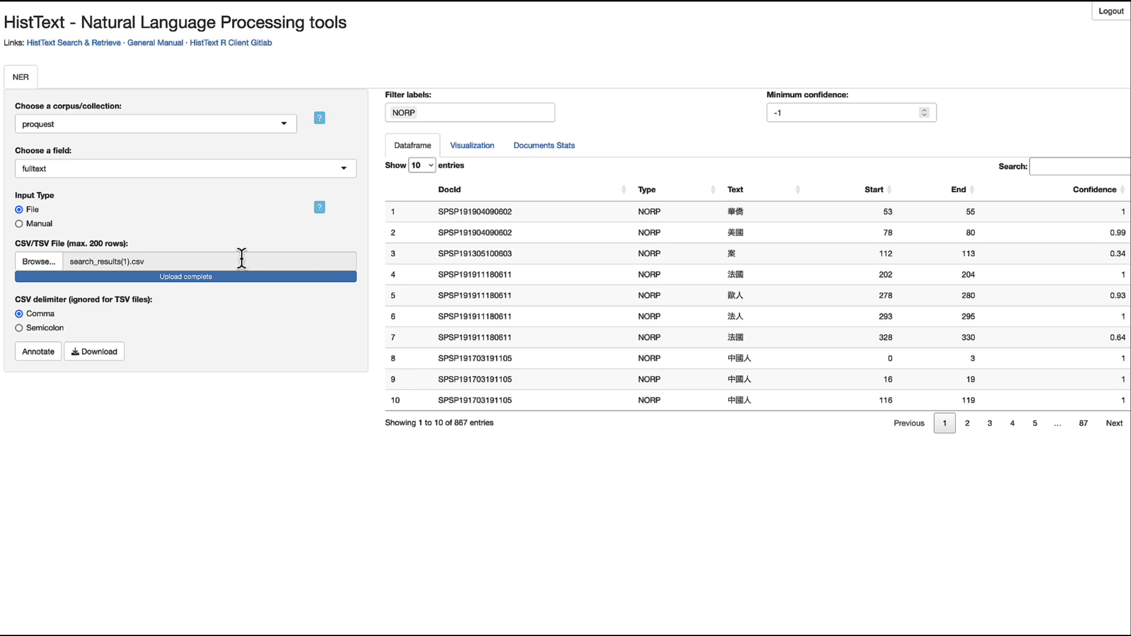
# - Load Childbirth_NCH.csv from the Downloads folder as the input file, replacing search_results(1).csv
pyautogui.click(39, 261)
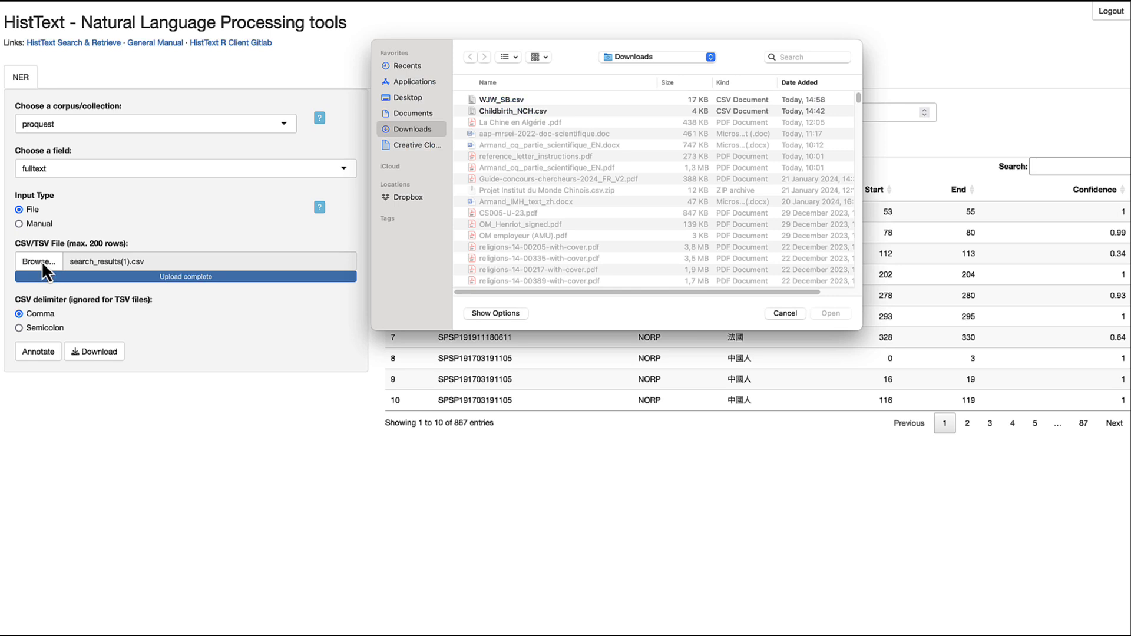
pyautogui.click(506, 112)
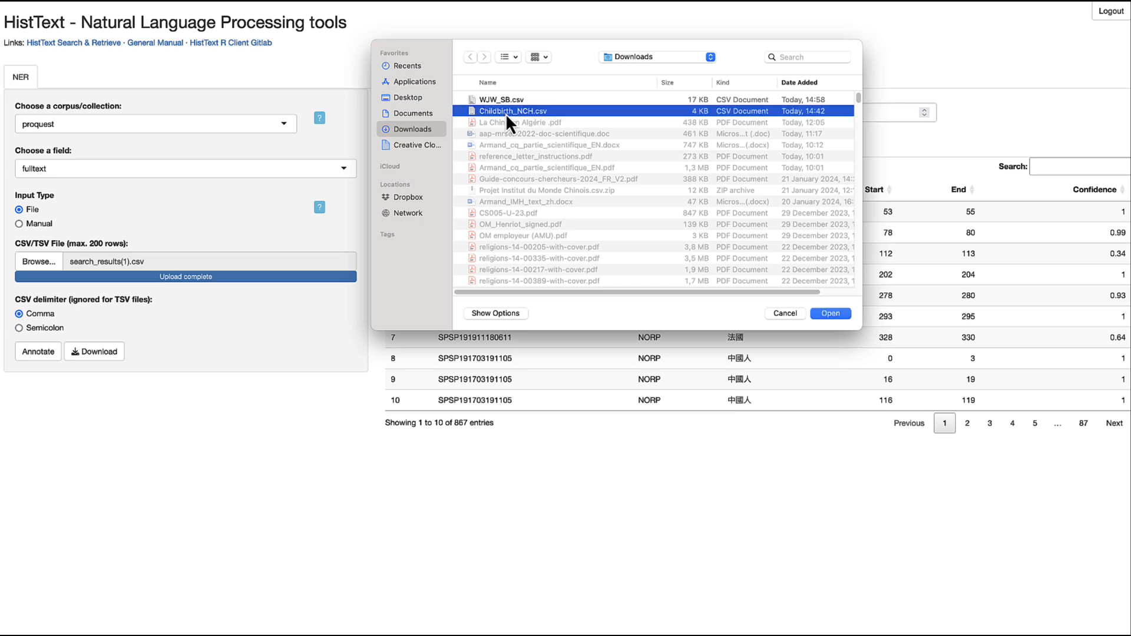
pyautogui.click(829, 314)
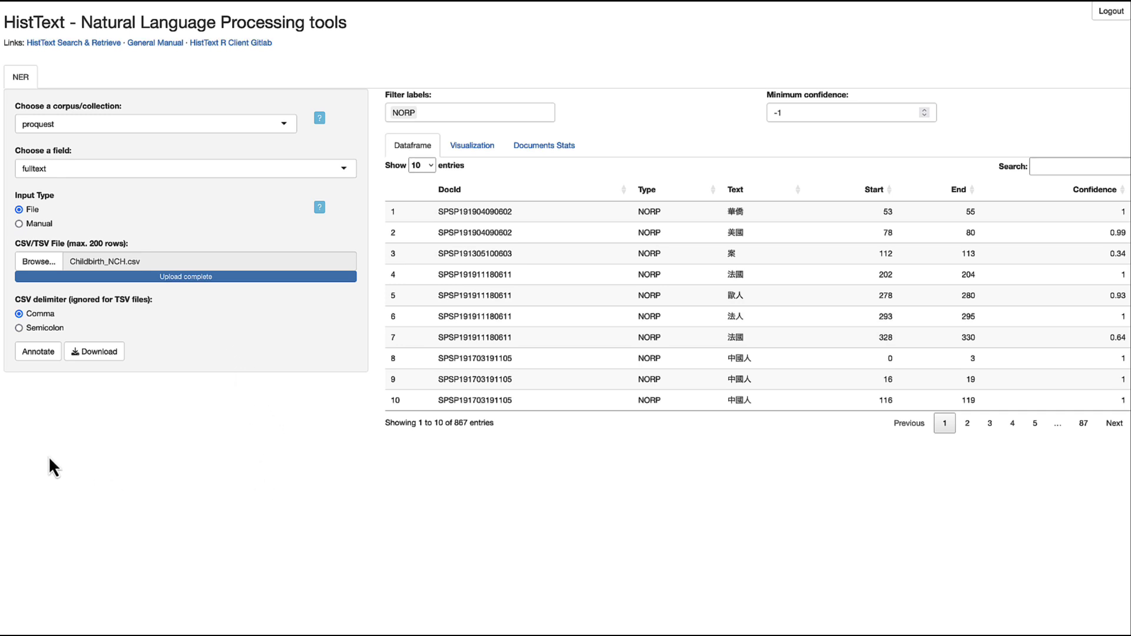
# - Annotate the Childbirth_NCH.csv texts to get 6,253 entities such as GPE, DATE and PERSON
pyautogui.click(38, 354)
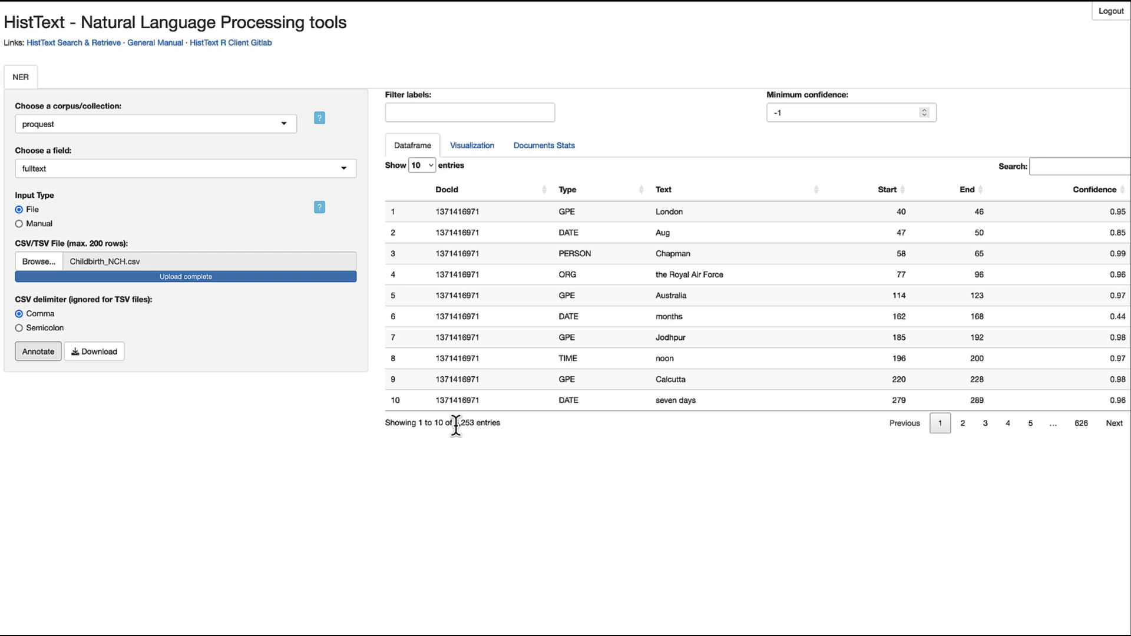
pyautogui.click(468, 112)
pyautogui.click(447, 162)
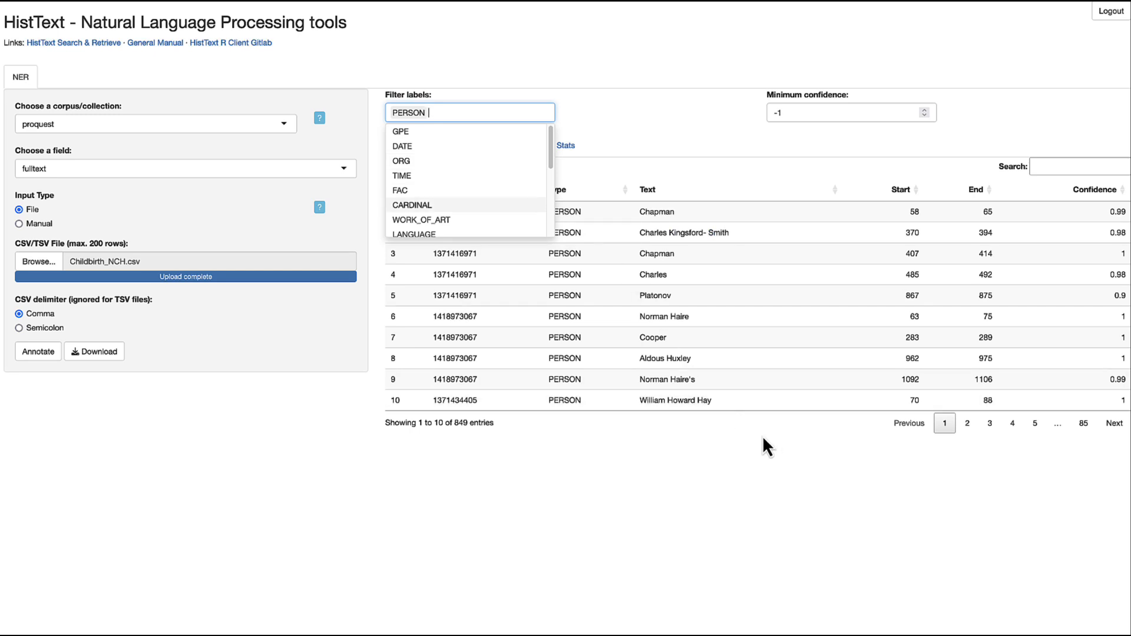
pyautogui.click(756, 463)
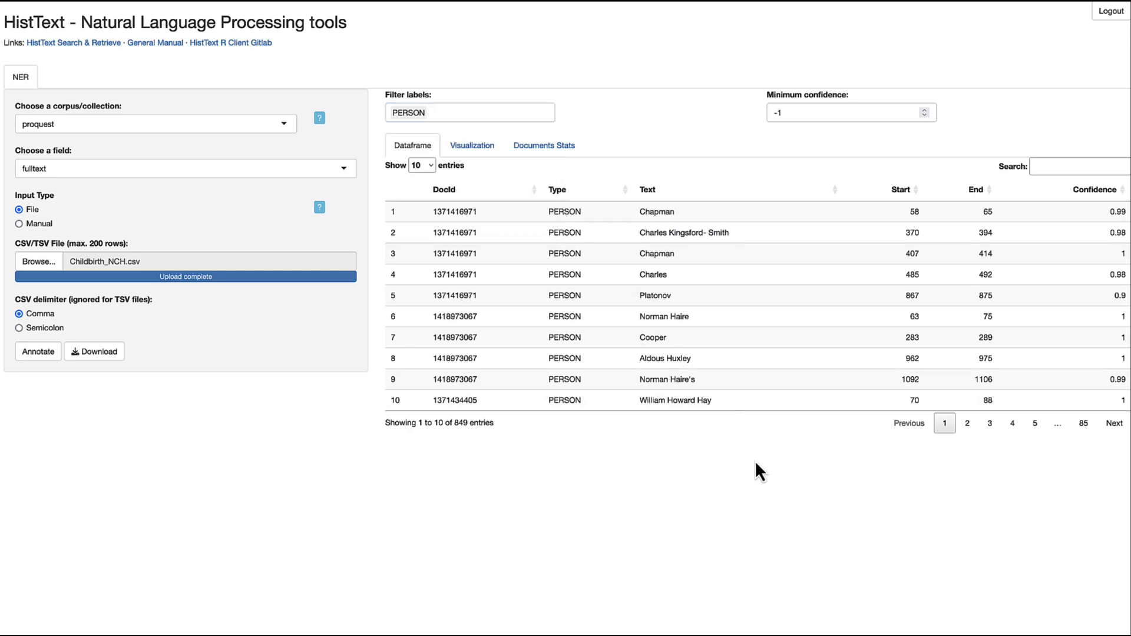
pyautogui.click(968, 423)
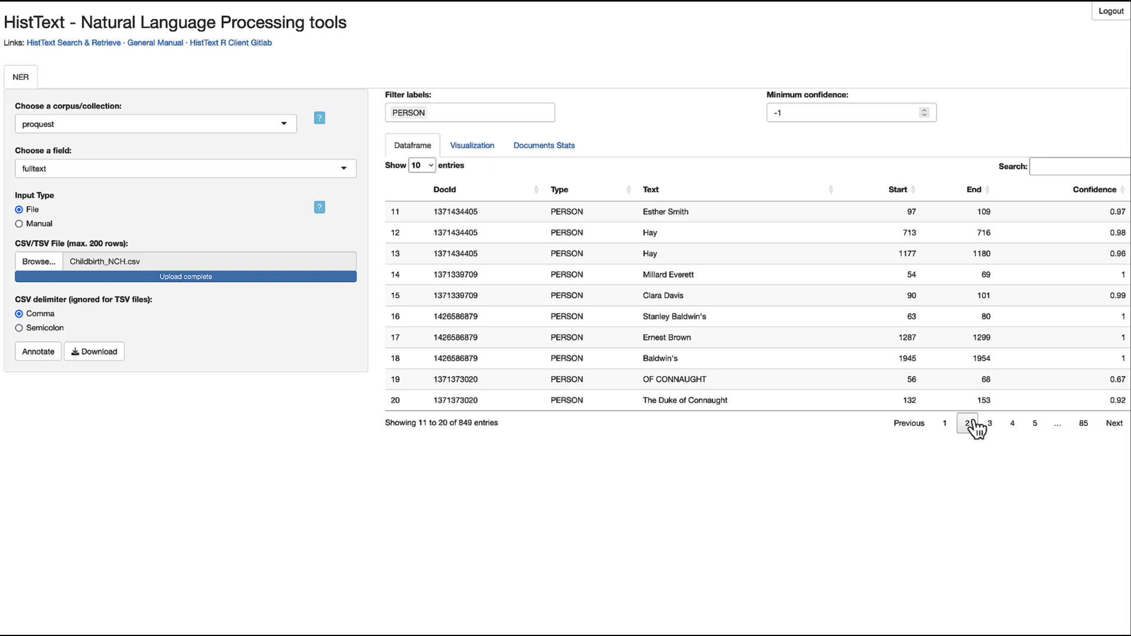
pyautogui.click(1011, 426)
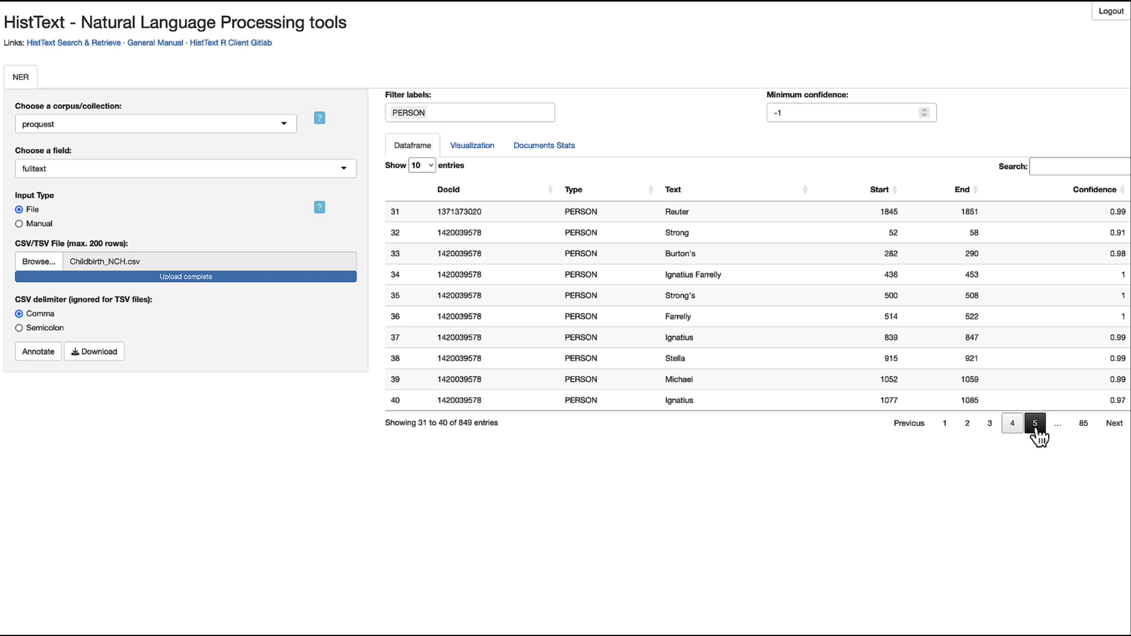
pyautogui.click(446, 110)
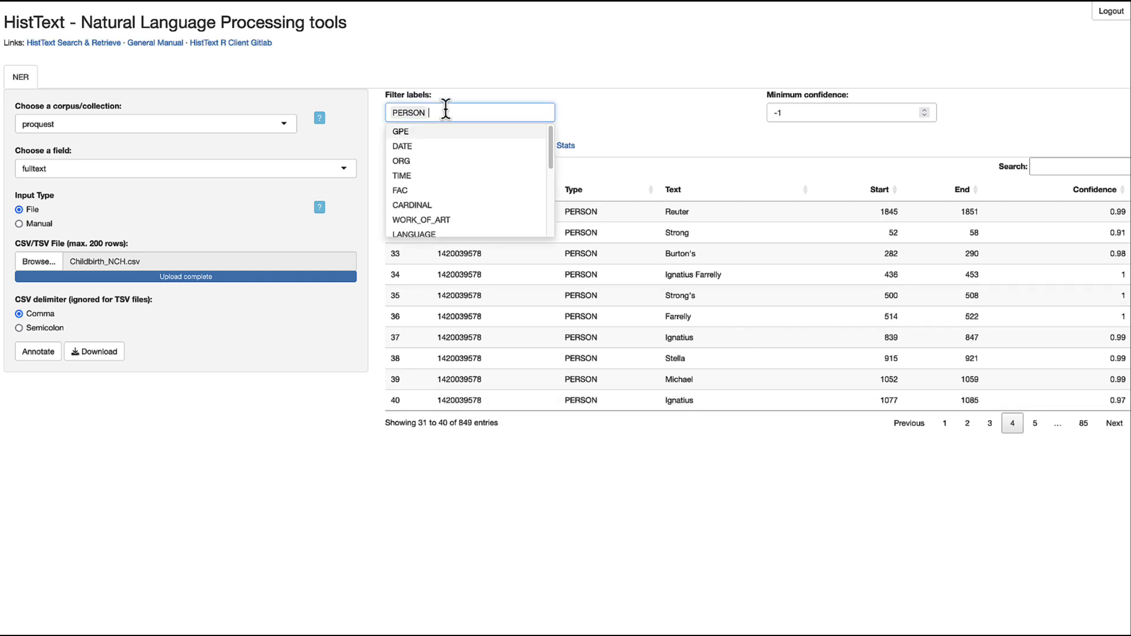
pyautogui.press('BackSpace')
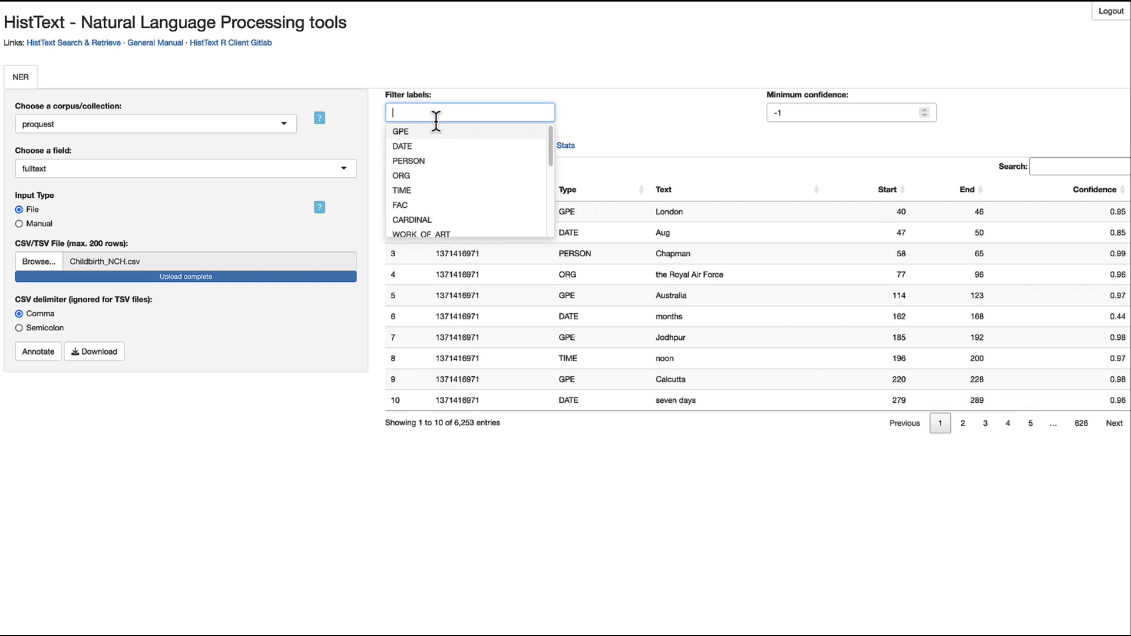
pyautogui.click(410, 175)
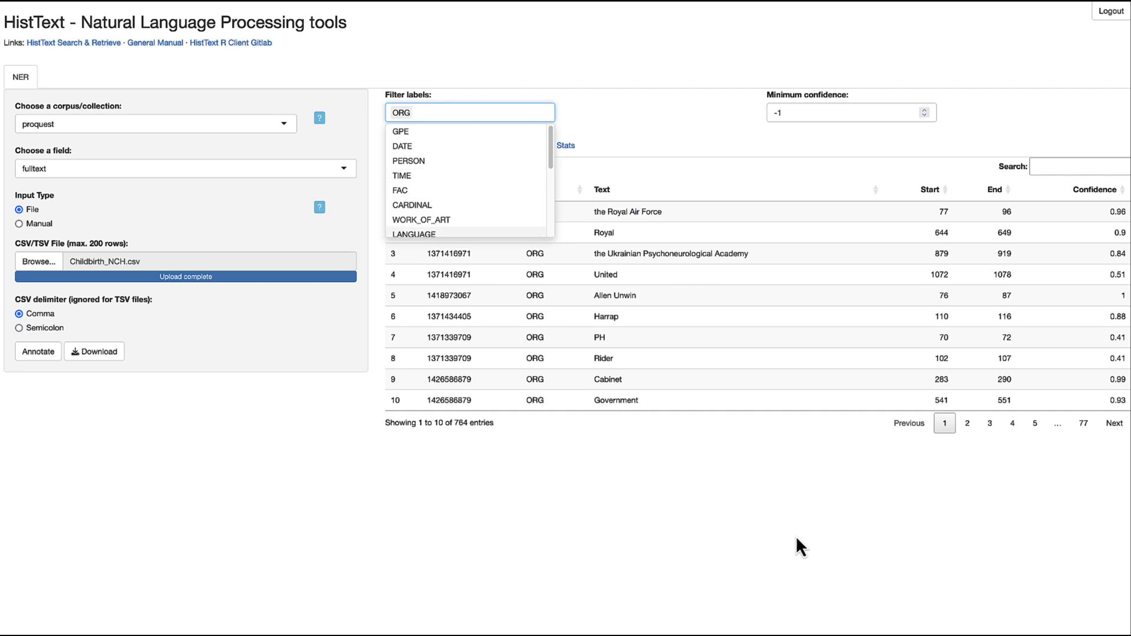
pyautogui.click(991, 425)
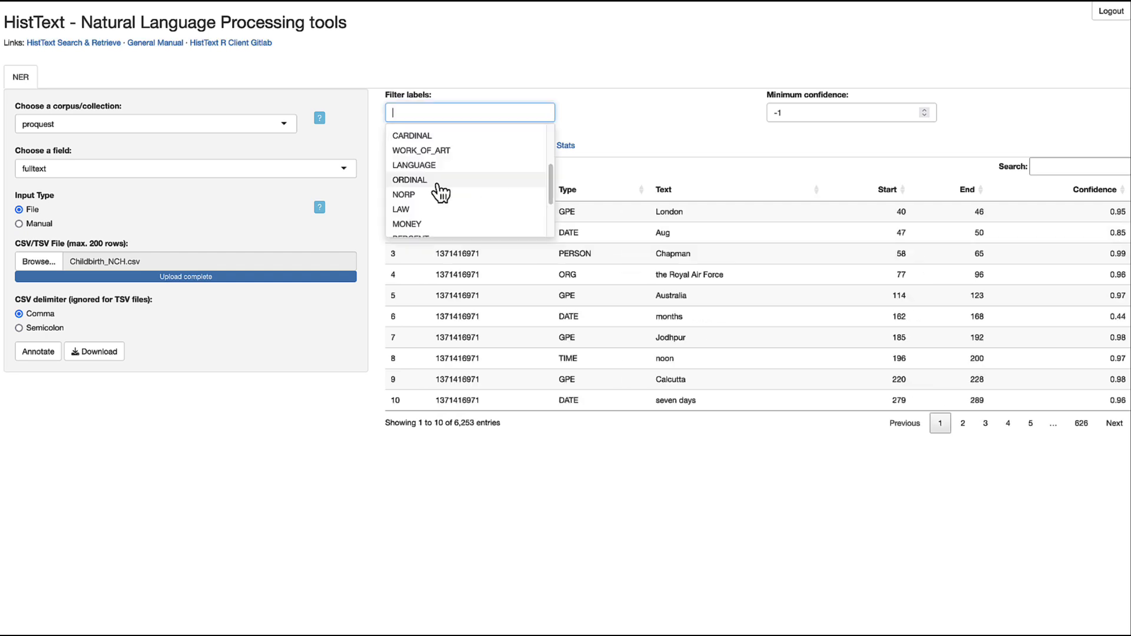
pyautogui.scroll(-1, 437, 190)
pyautogui.click(438, 191)
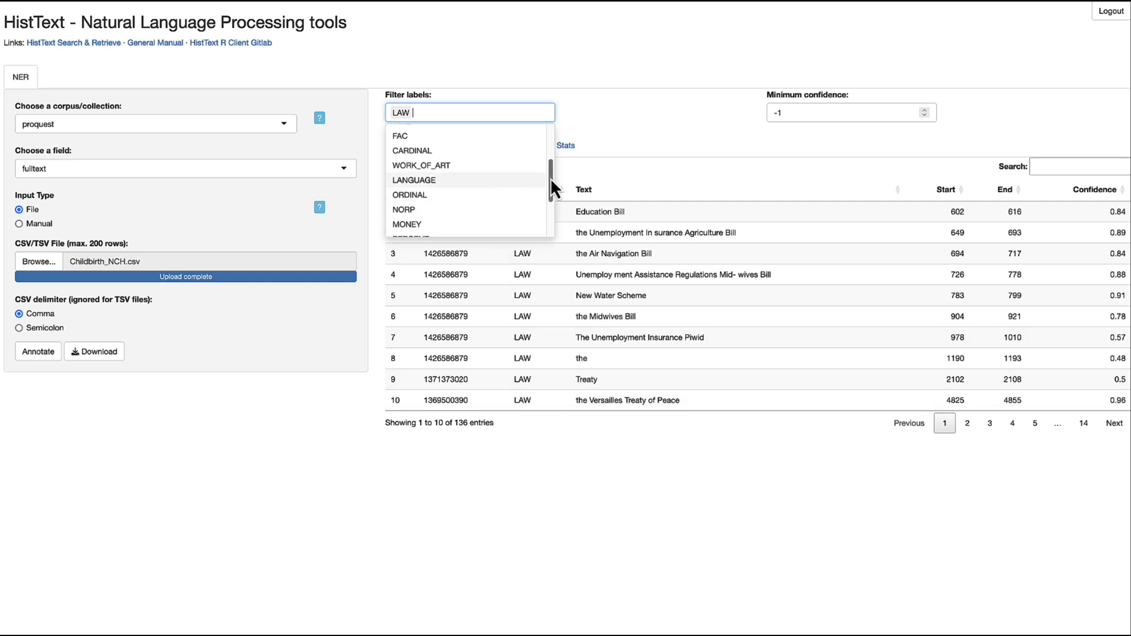
pyautogui.press('BackSpace')
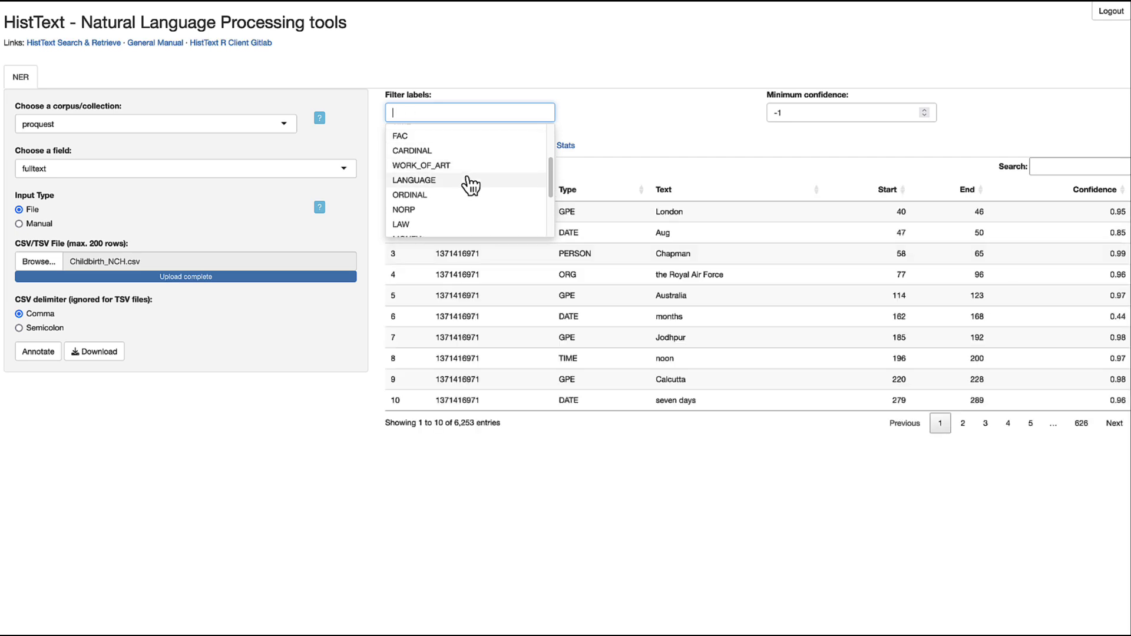
pyautogui.scroll(-1, 462, 183)
pyautogui.click(452, 196)
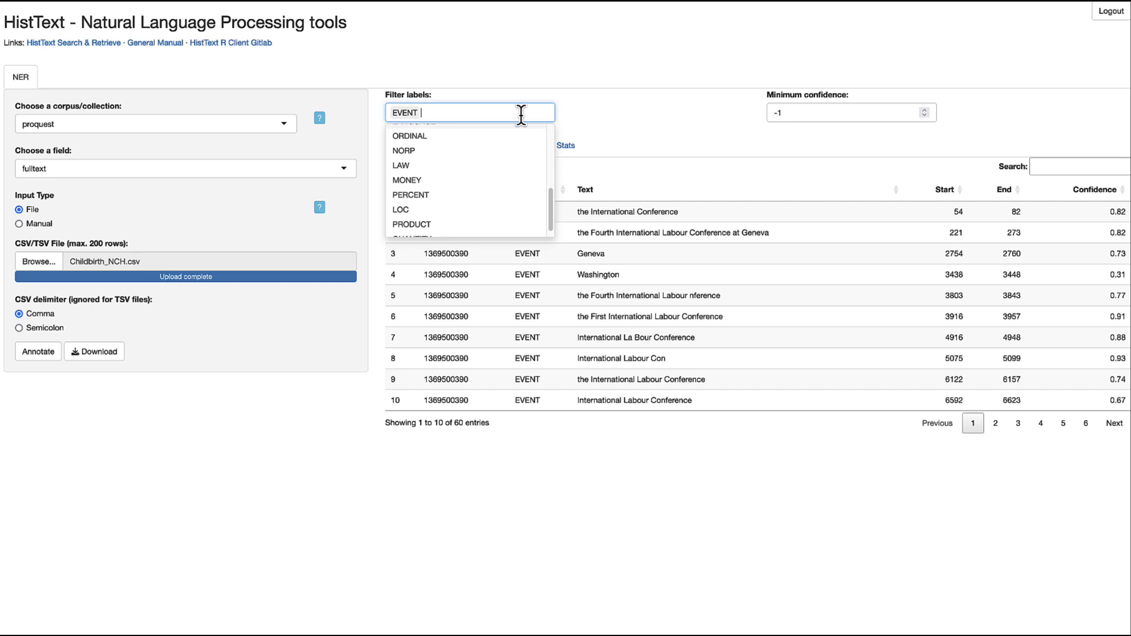
pyautogui.press('BackSpace')
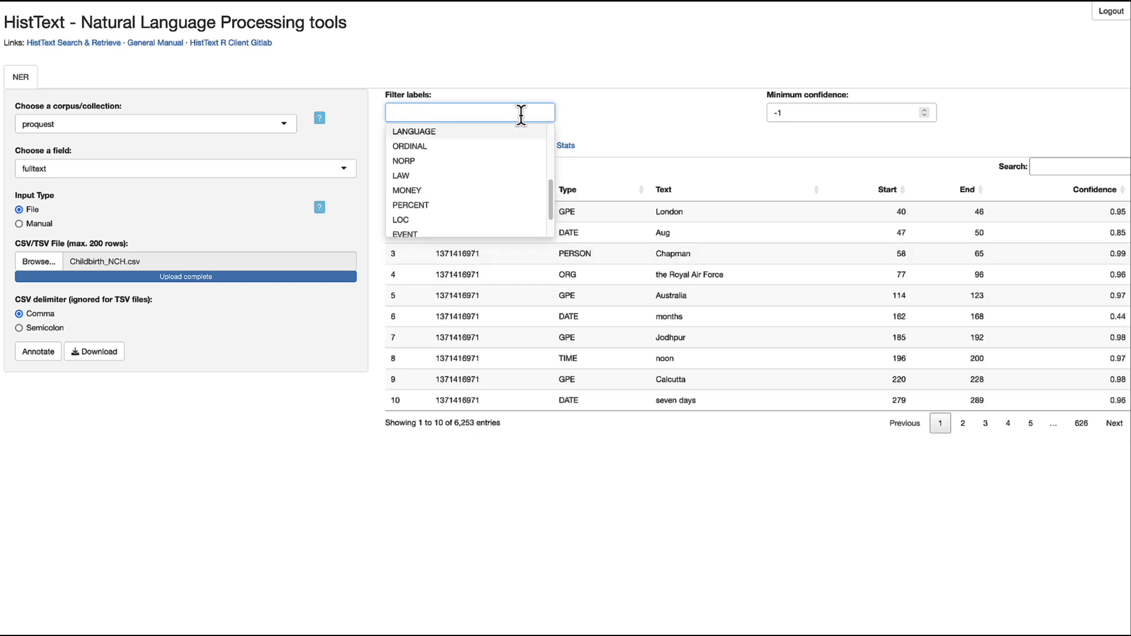
pyautogui.click(614, 115)
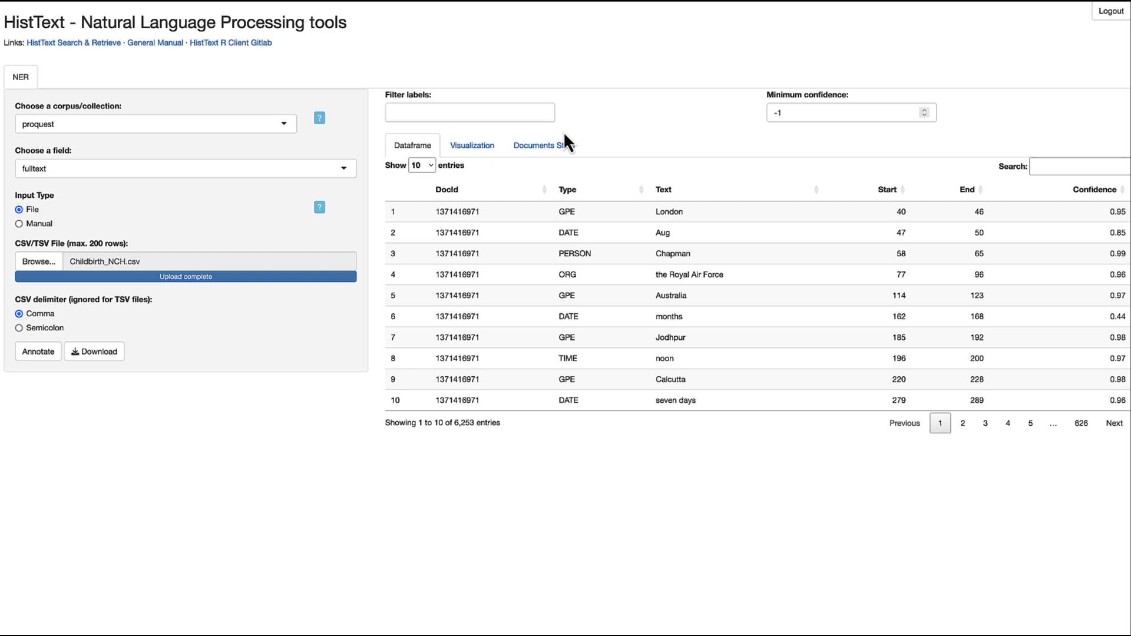
pyautogui.click(493, 157)
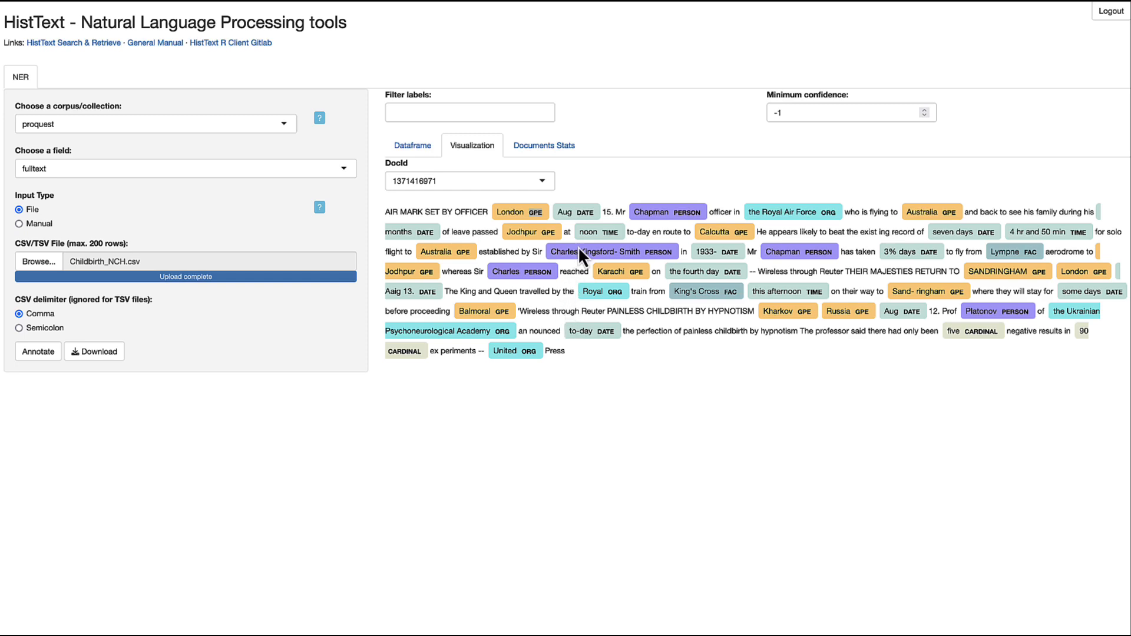
pyautogui.click(539, 181)
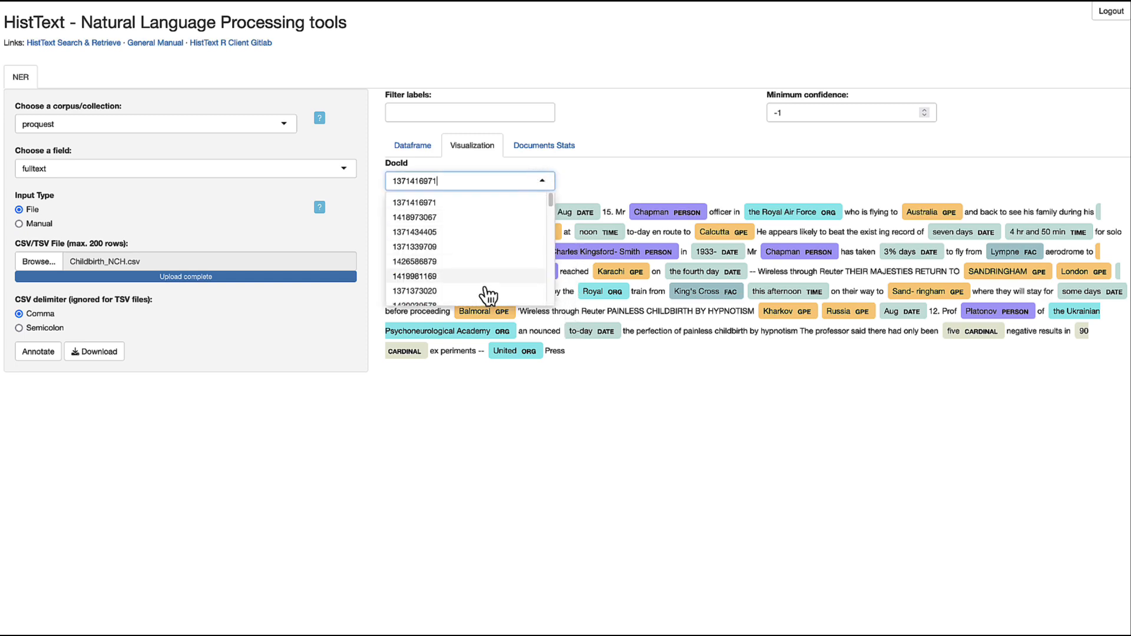
pyautogui.click(460, 291)
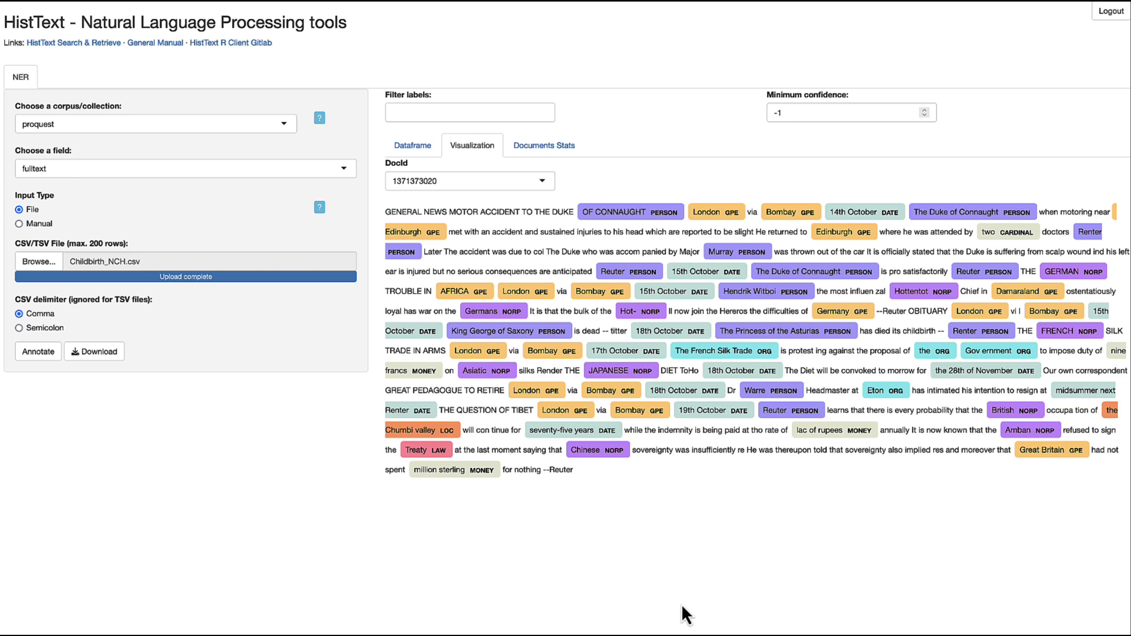
pyautogui.click(533, 180)
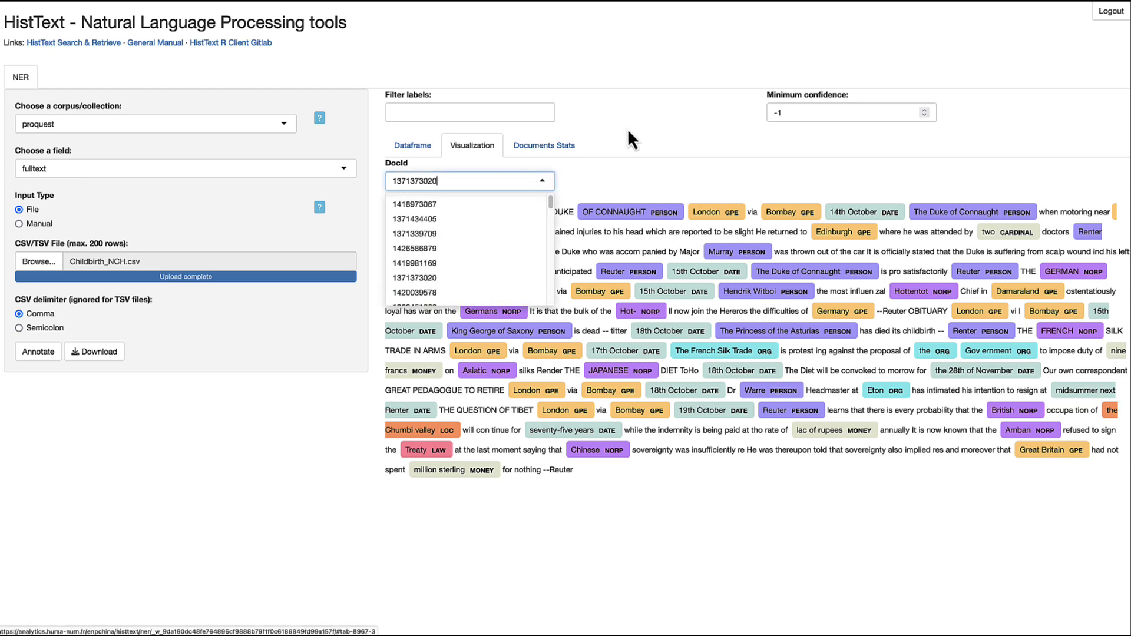
pyautogui.click(614, 179)
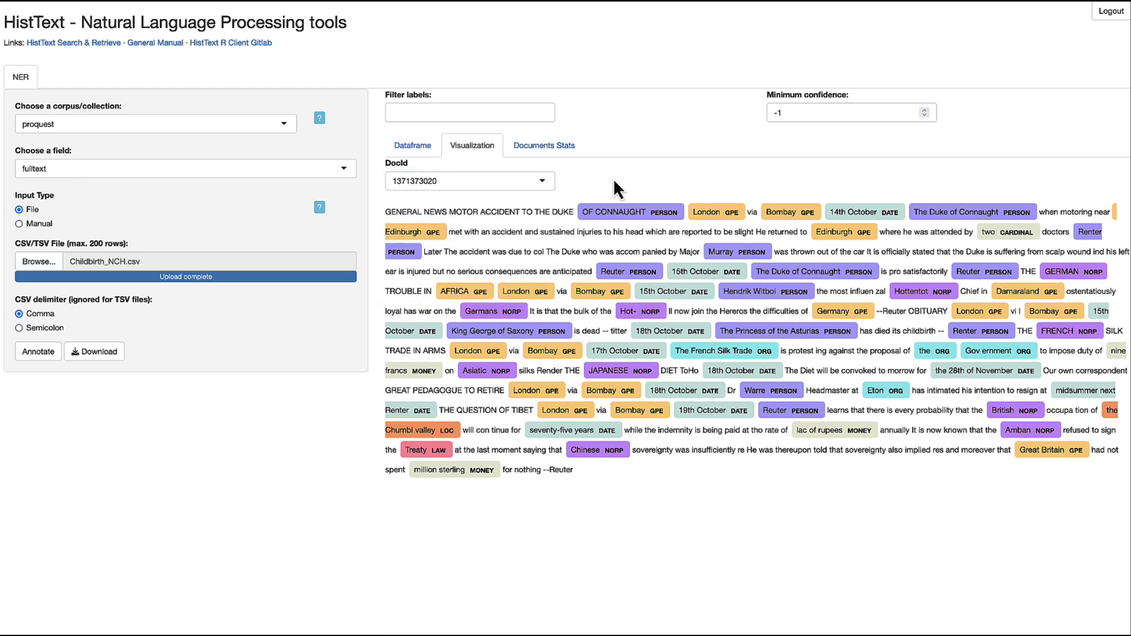
# - Display the Documents Stats bar chart of entity counts, with GPE highest at 1,047
pyautogui.click(549, 155)
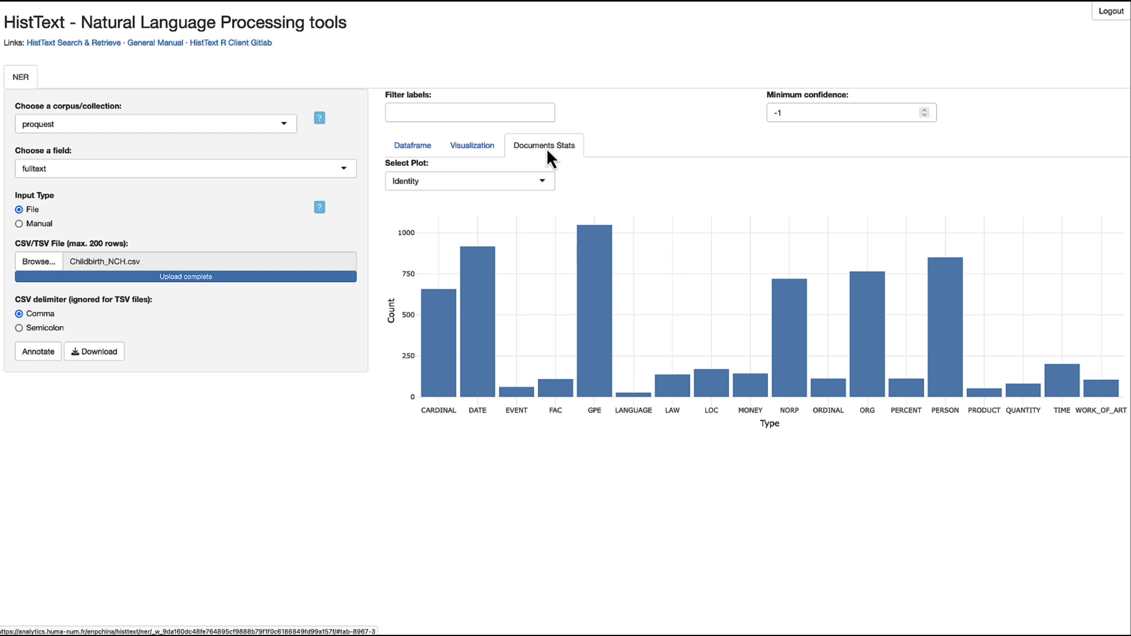
pyautogui.moveTo(424, 314)
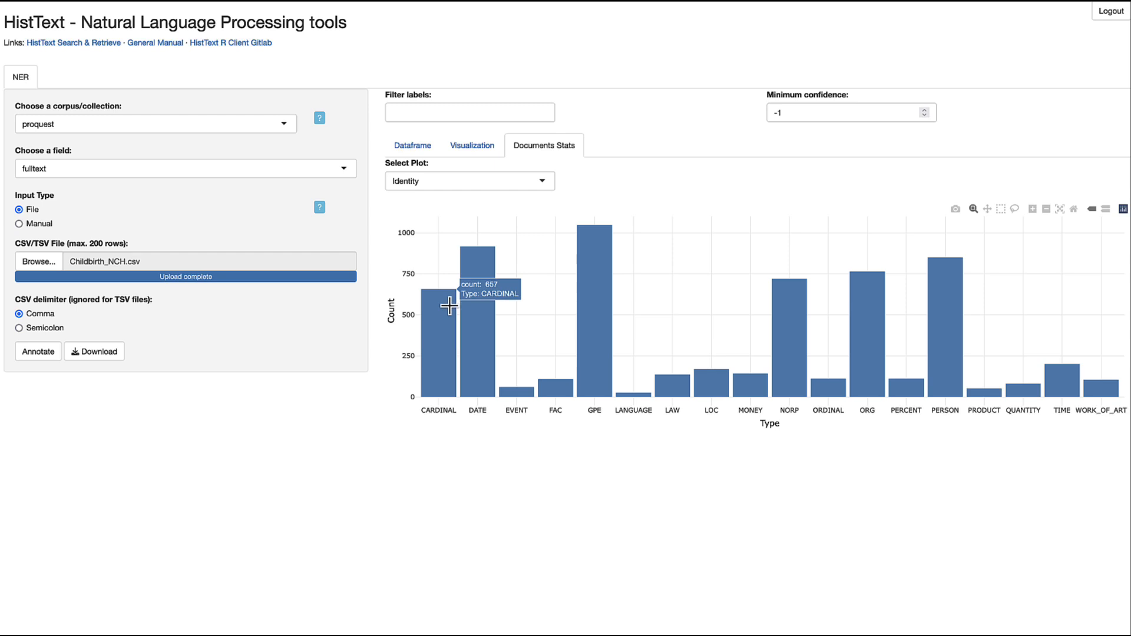
pyautogui.moveTo(599, 295)
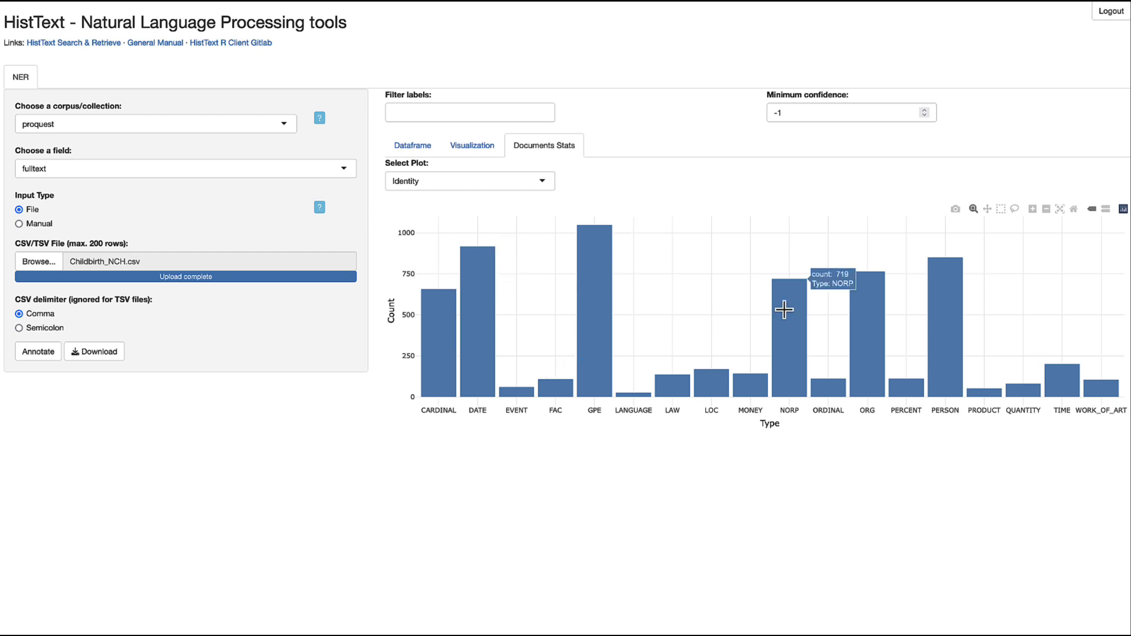
pyautogui.moveTo(867, 323)
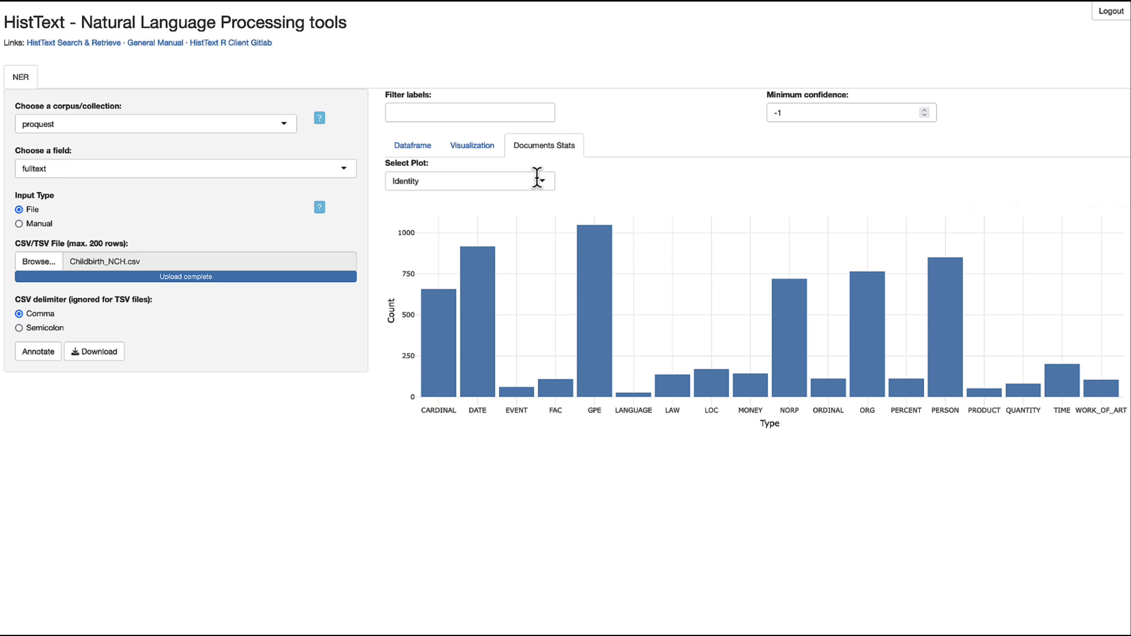
# - Switch the statistics plot to Proportion of Types, showing DATE near 0.146 and PERSON 0.136
pyautogui.click(519, 181)
pyautogui.click(448, 247)
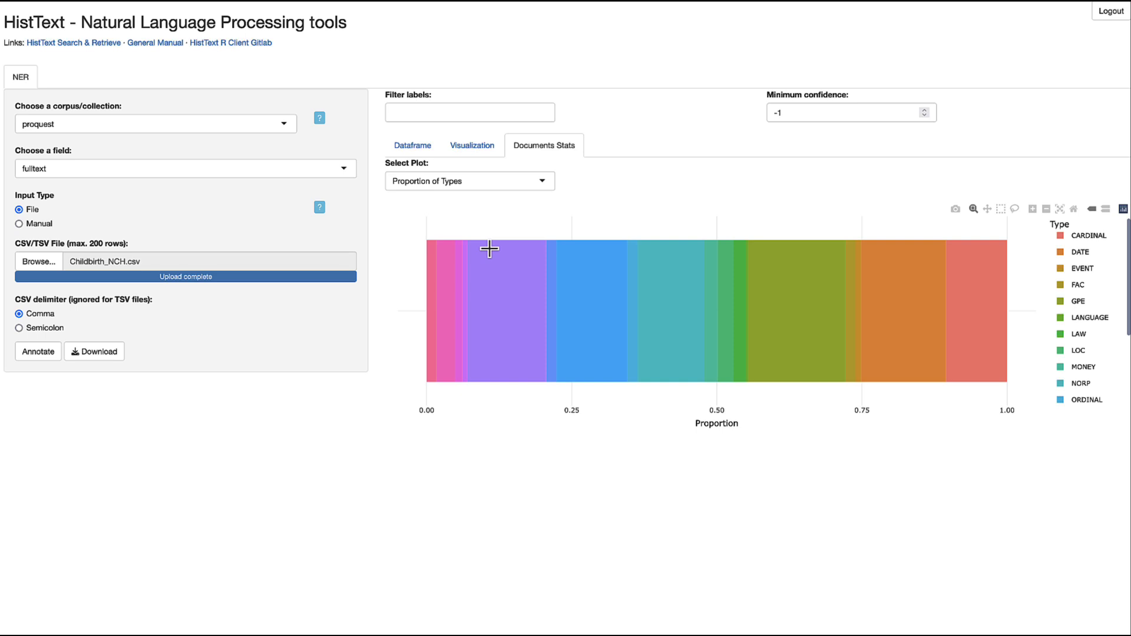
pyautogui.moveTo(466, 243)
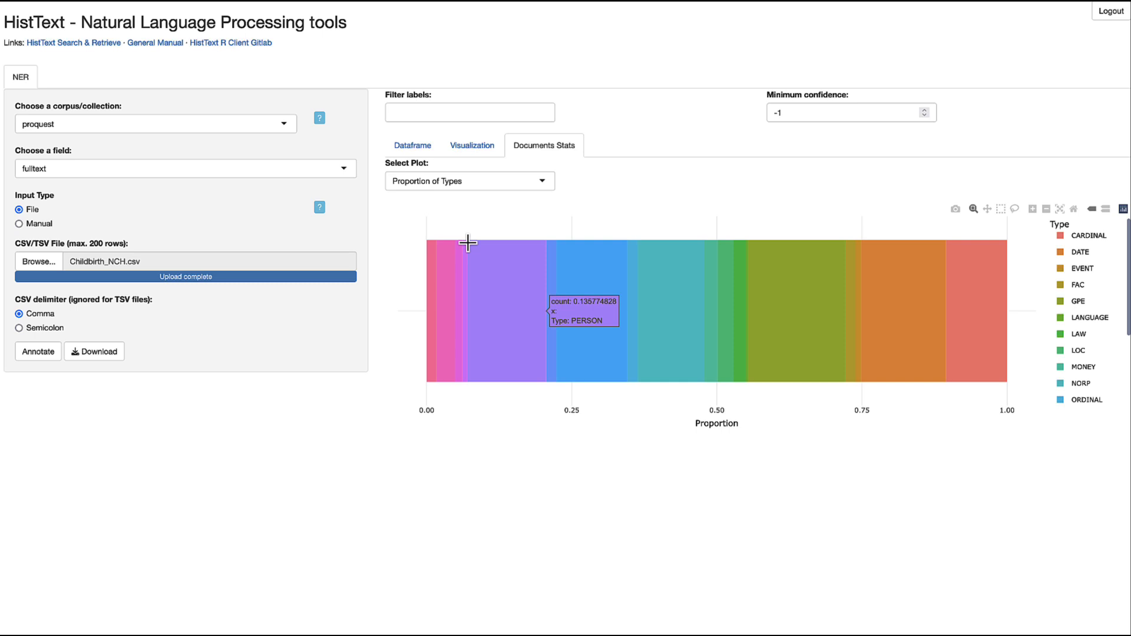
pyautogui.moveTo(906, 326)
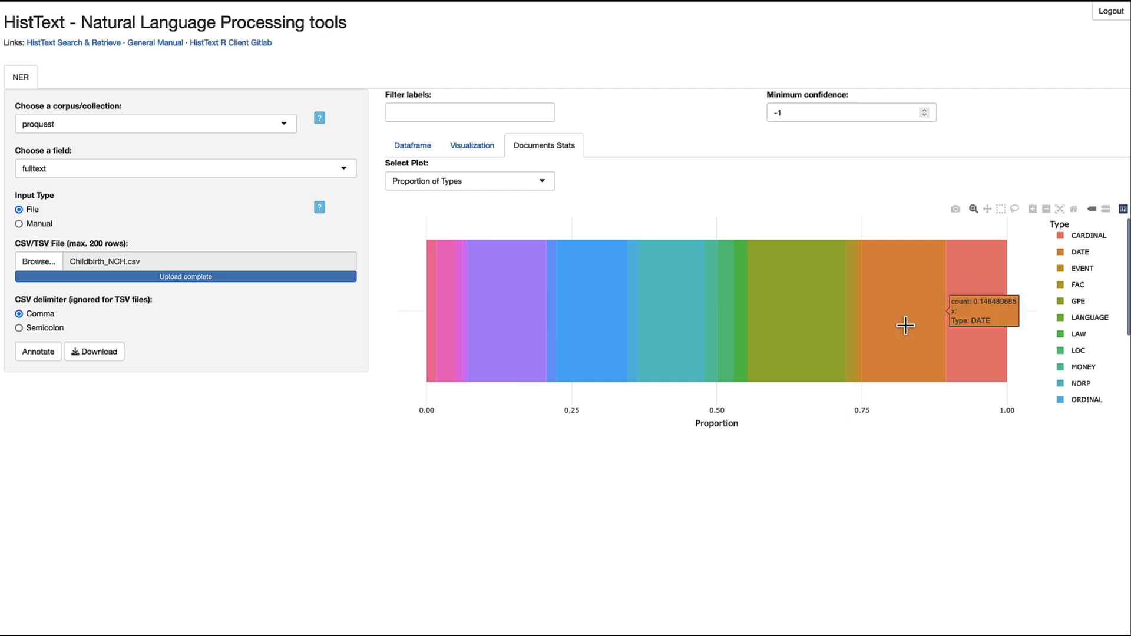
pyautogui.moveTo(964, 327)
# - Change the statistics plot to the Confidence histogram, with most scores near 1.00
pyautogui.click(521, 181)
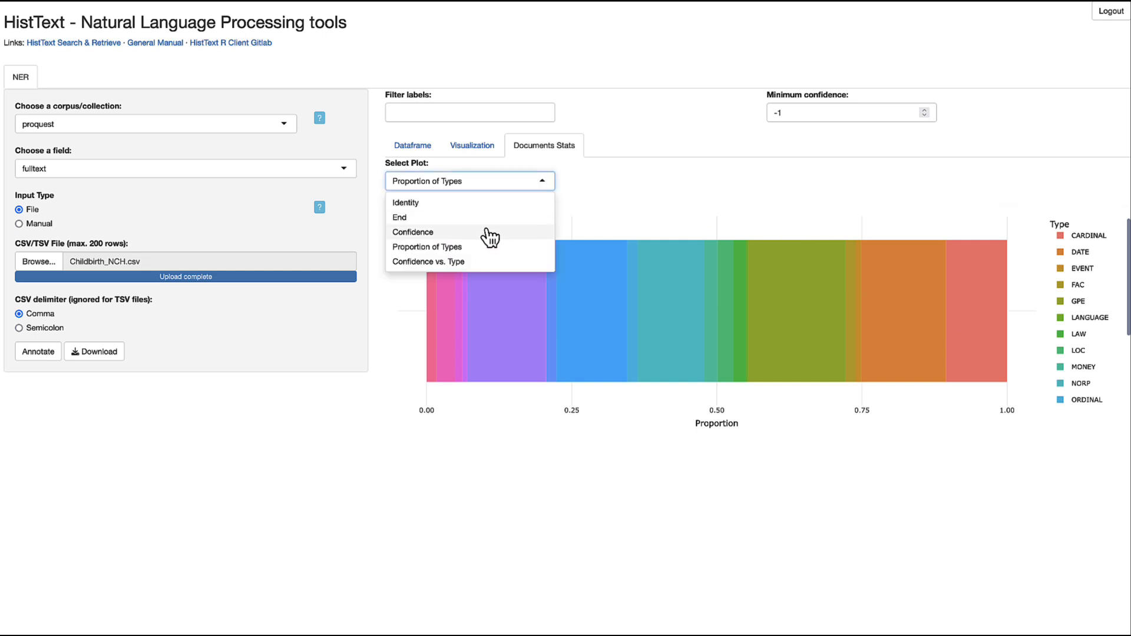
pyautogui.click(489, 234)
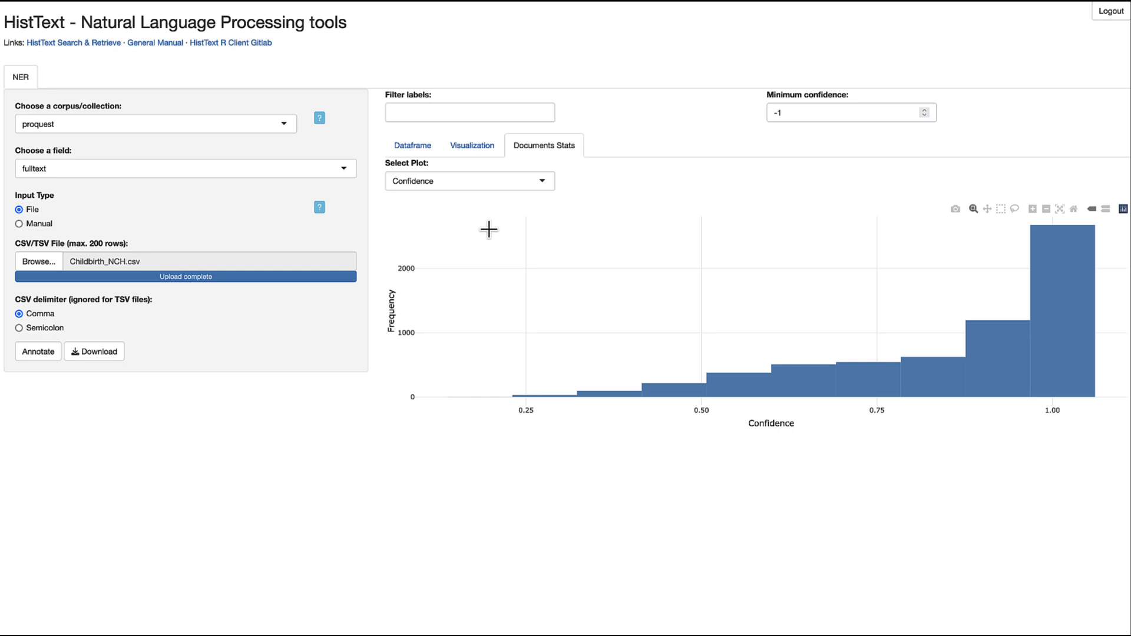
pyautogui.click(499, 184)
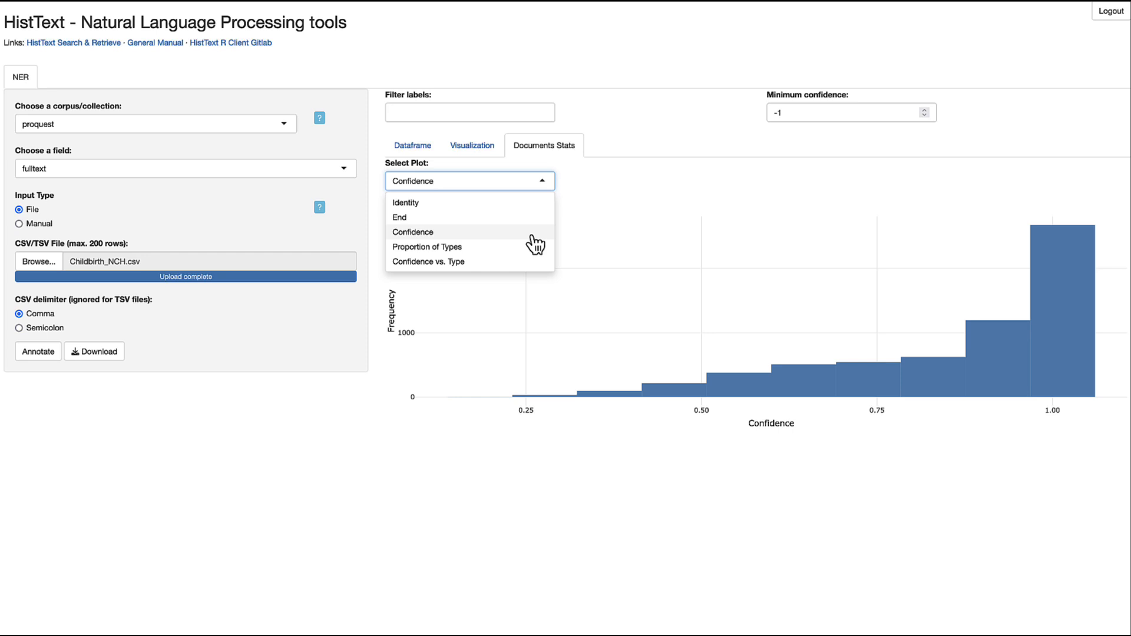
# - Plot Confidence vs. Type box plots and read GPE's median 0.99 and minimum 0.23
pyautogui.click(517, 265)
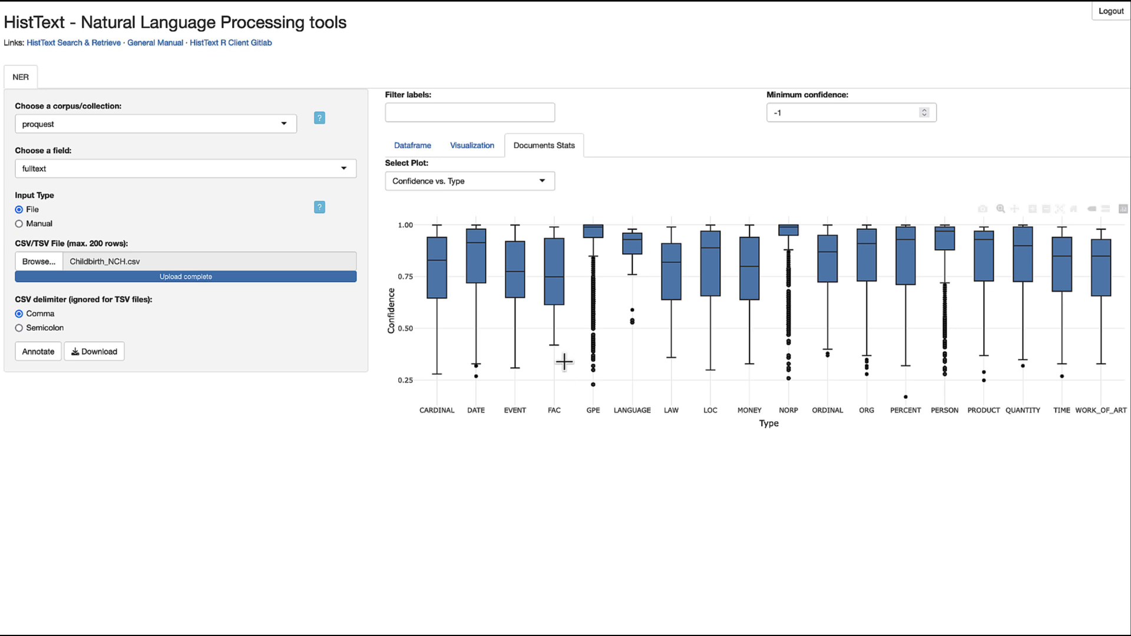
pyautogui.moveTo(512, 226)
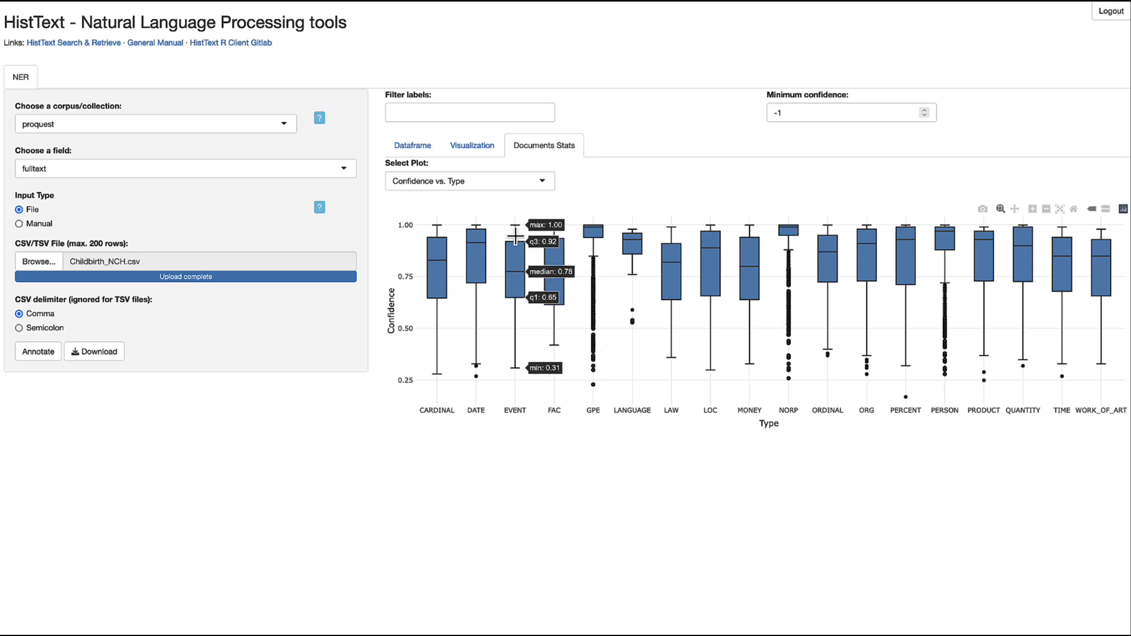
pyautogui.moveTo(514, 364)
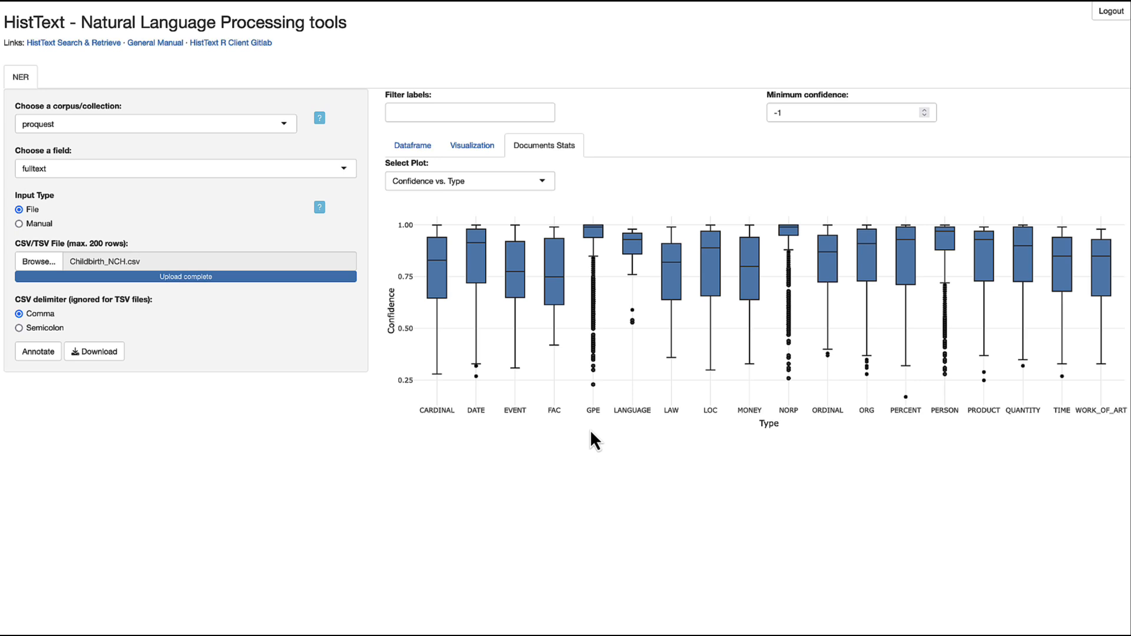
pyautogui.moveTo(678, 316)
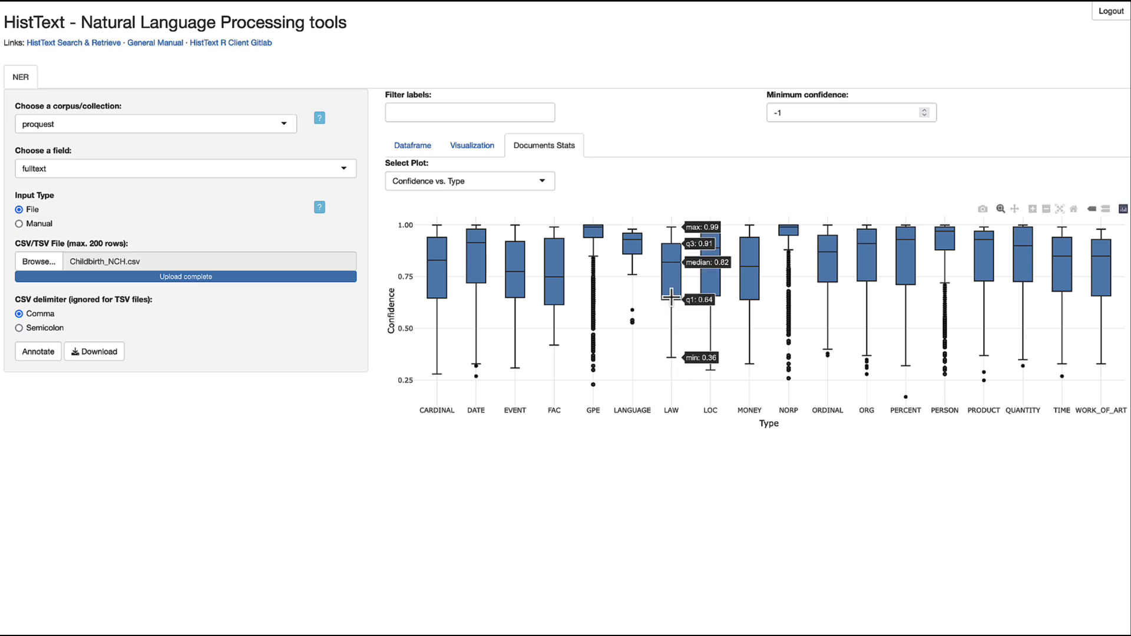
pyautogui.moveTo(638, 258)
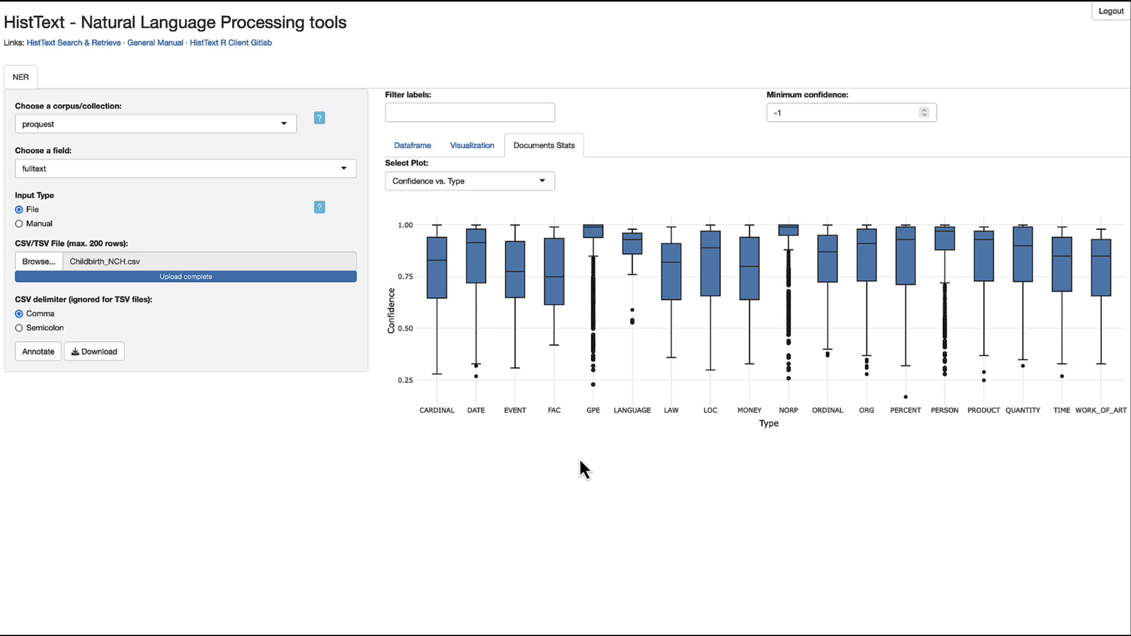
# - Return to the Dataframe table listing all 6,253 entities, starting with London
pyautogui.click(420, 148)
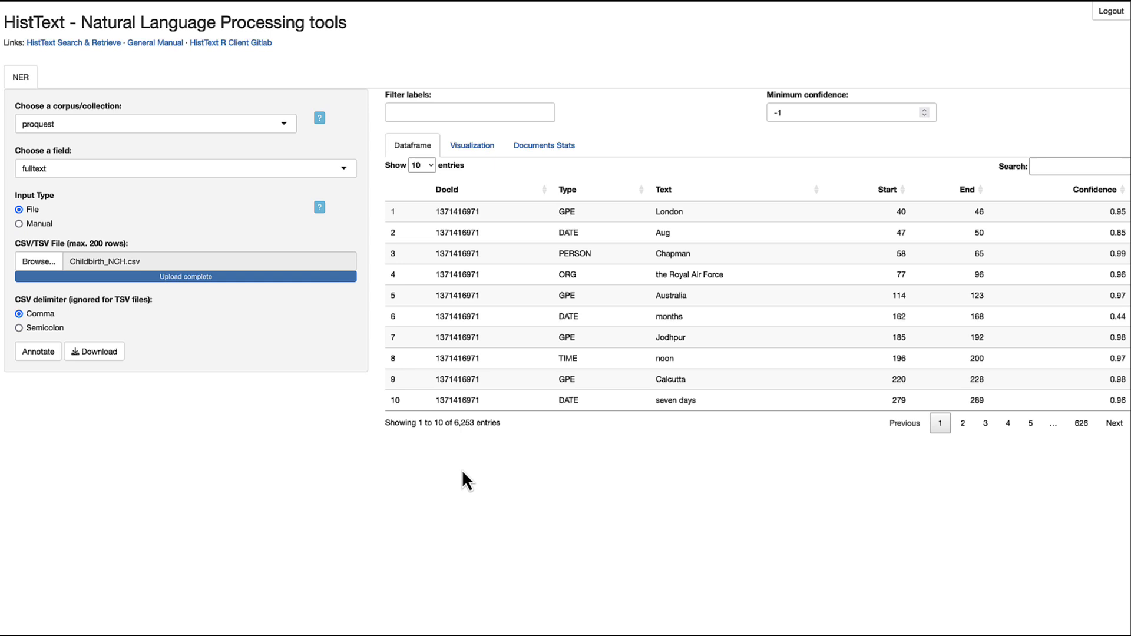
pyautogui.click(483, 147)
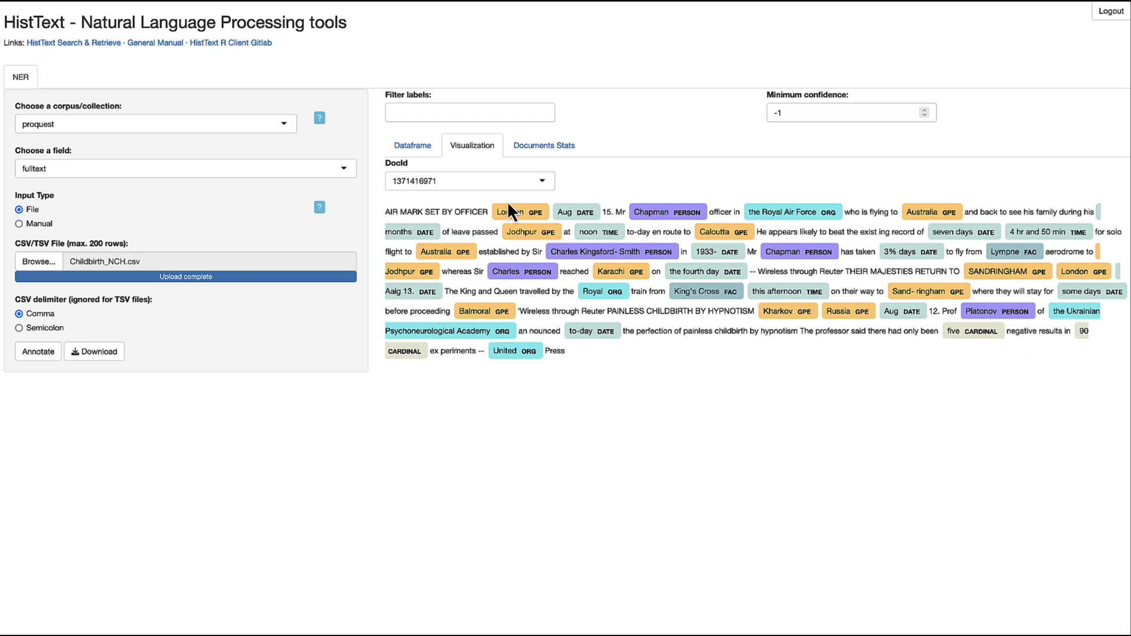
pyautogui.click(507, 184)
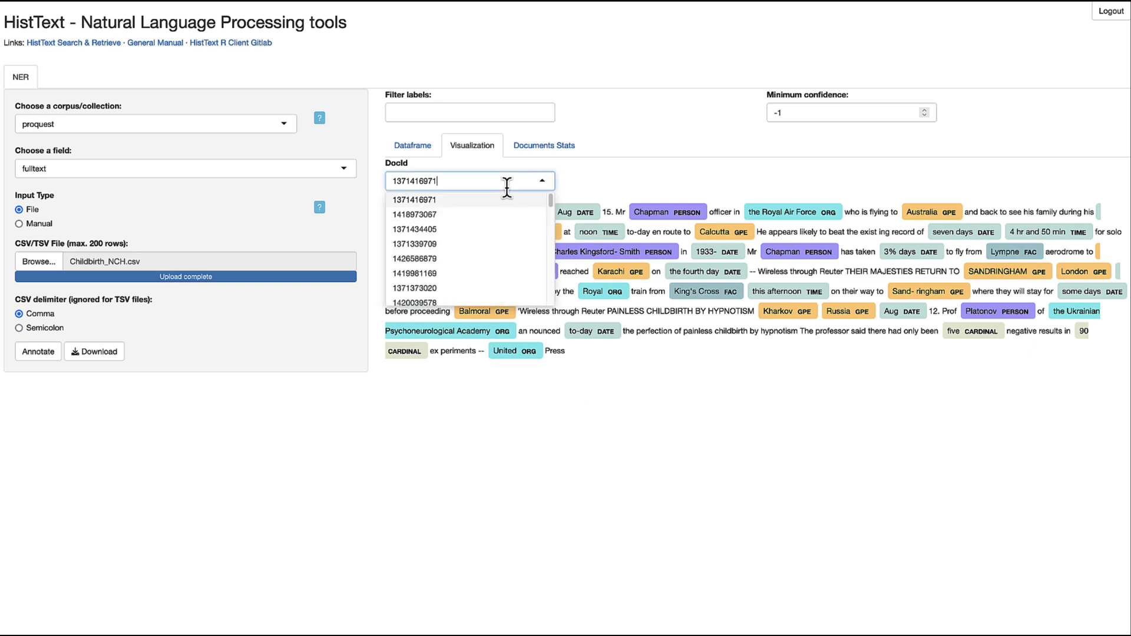
pyautogui.click(596, 176)
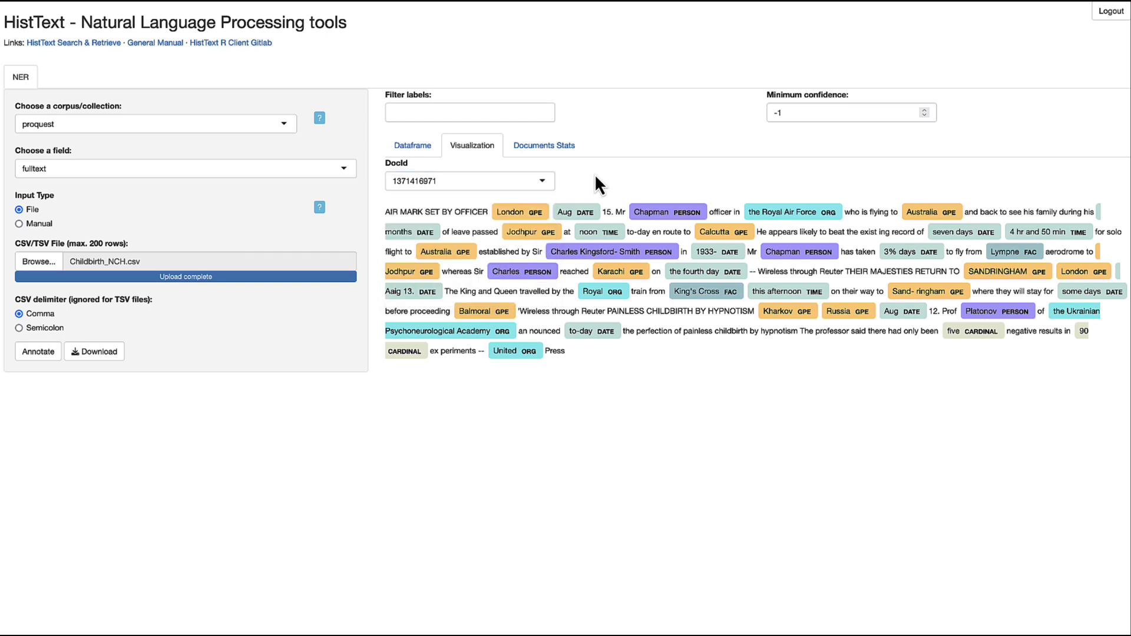
# - Switch the corpus to shunpao-revised
pyautogui.click(282, 123)
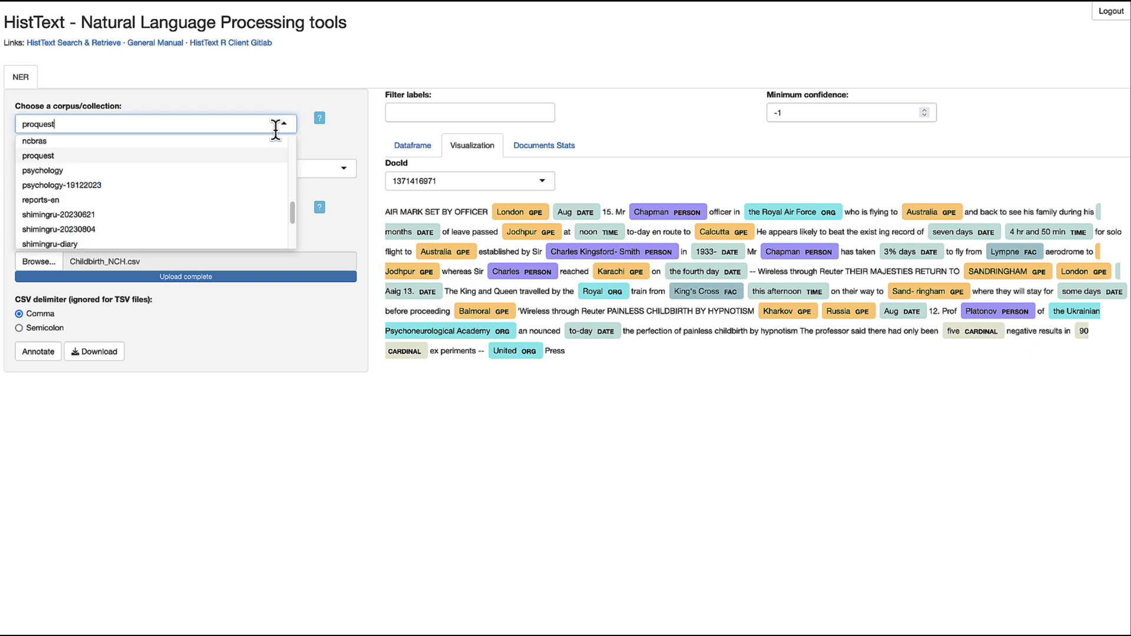
pyautogui.scroll(-2, 259, 180)
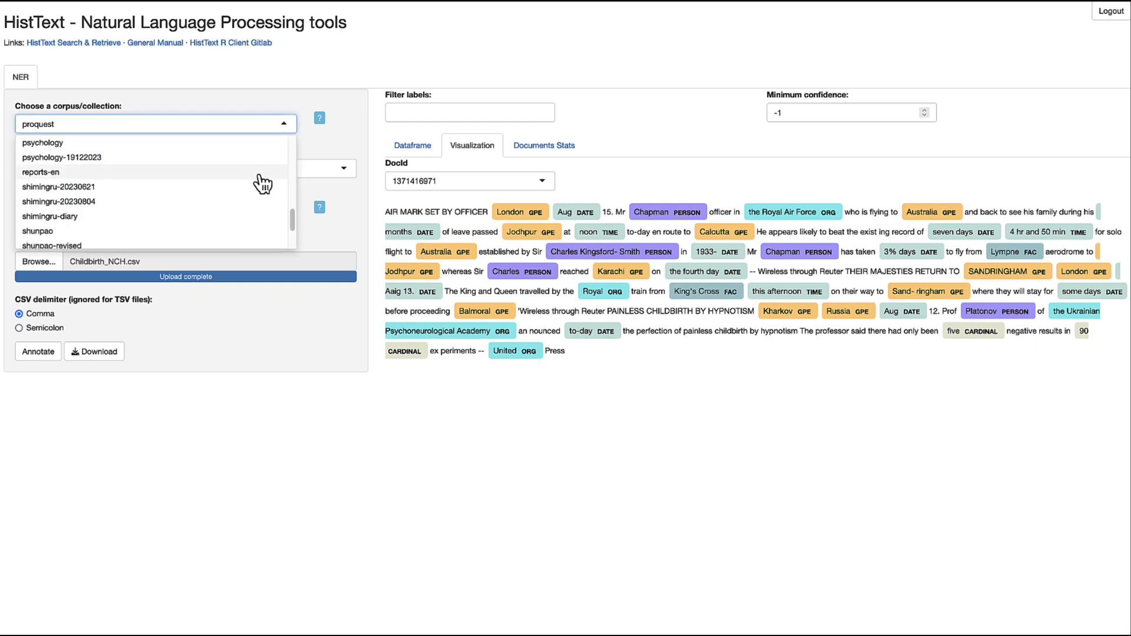
pyautogui.click(214, 208)
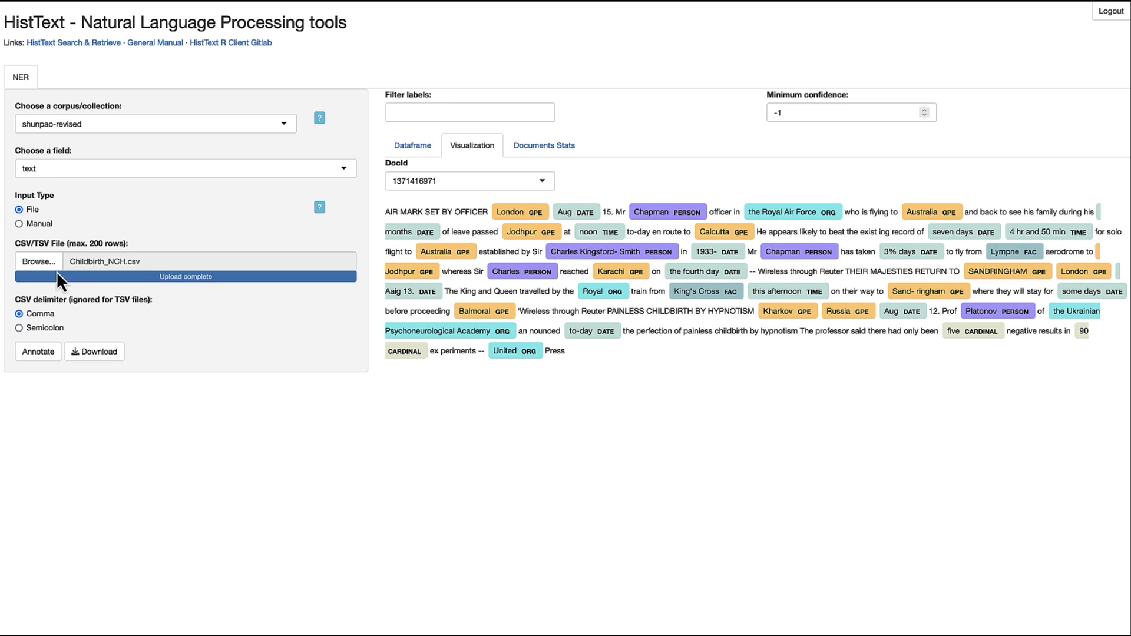
# - Upload WJW_SB.csv from Downloads and run named-entity annotation on it
pyautogui.click(41, 264)
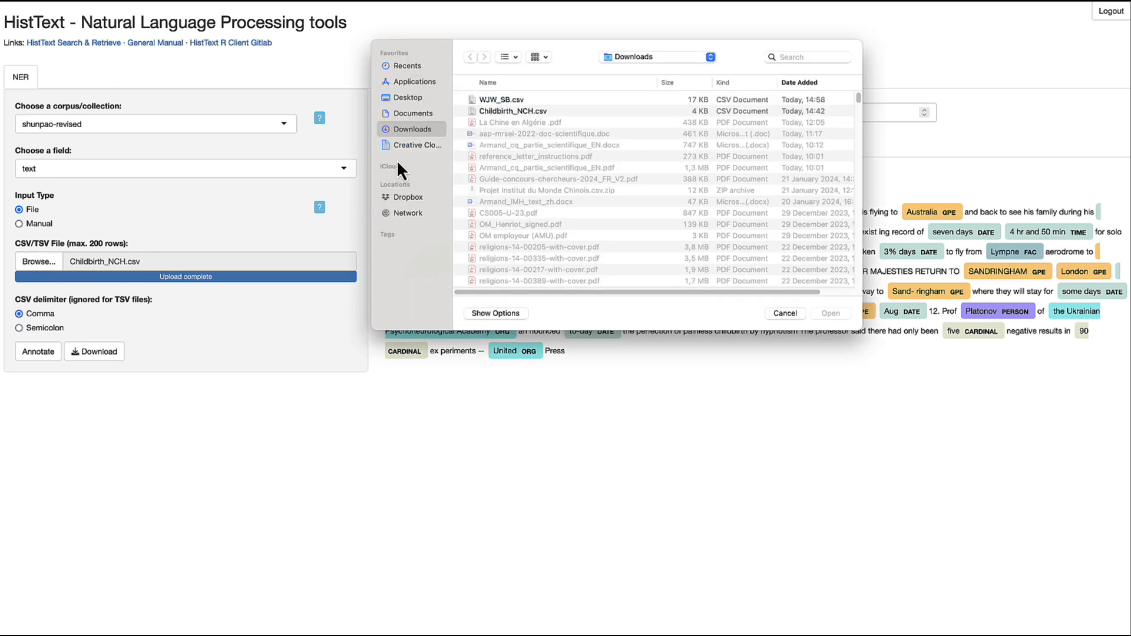
pyautogui.click(481, 100)
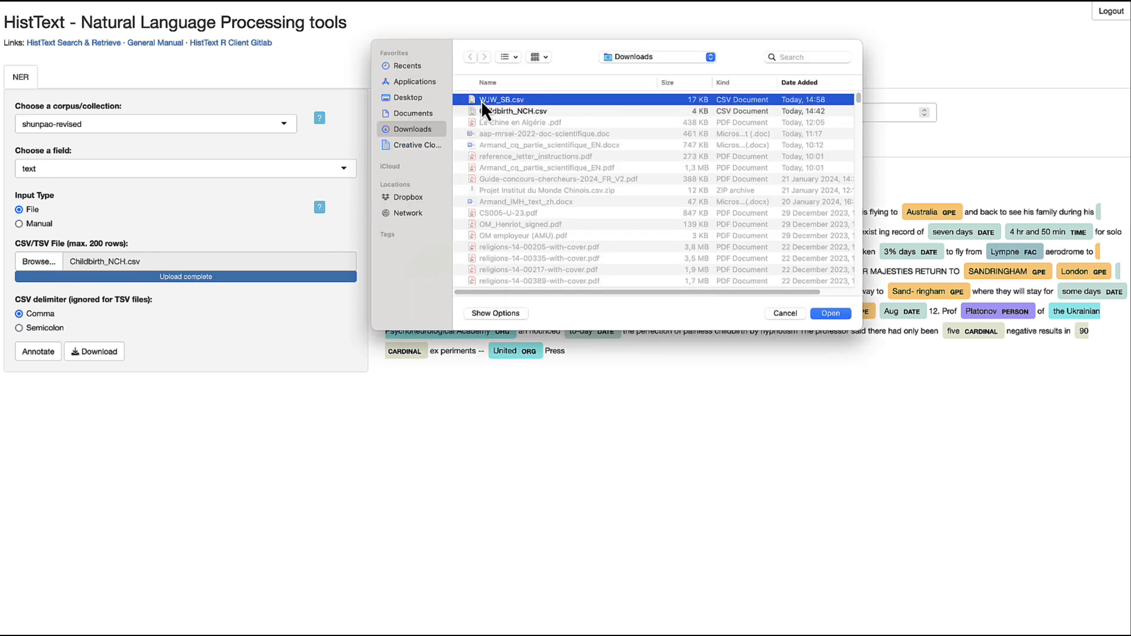
pyautogui.click(830, 313)
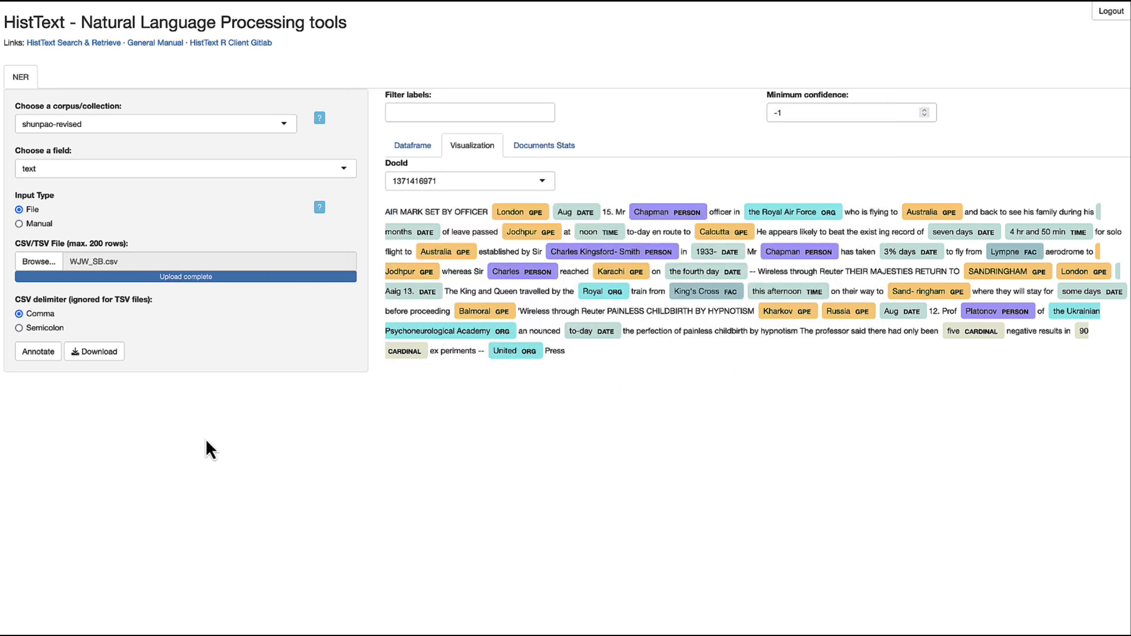
pyautogui.click(37, 354)
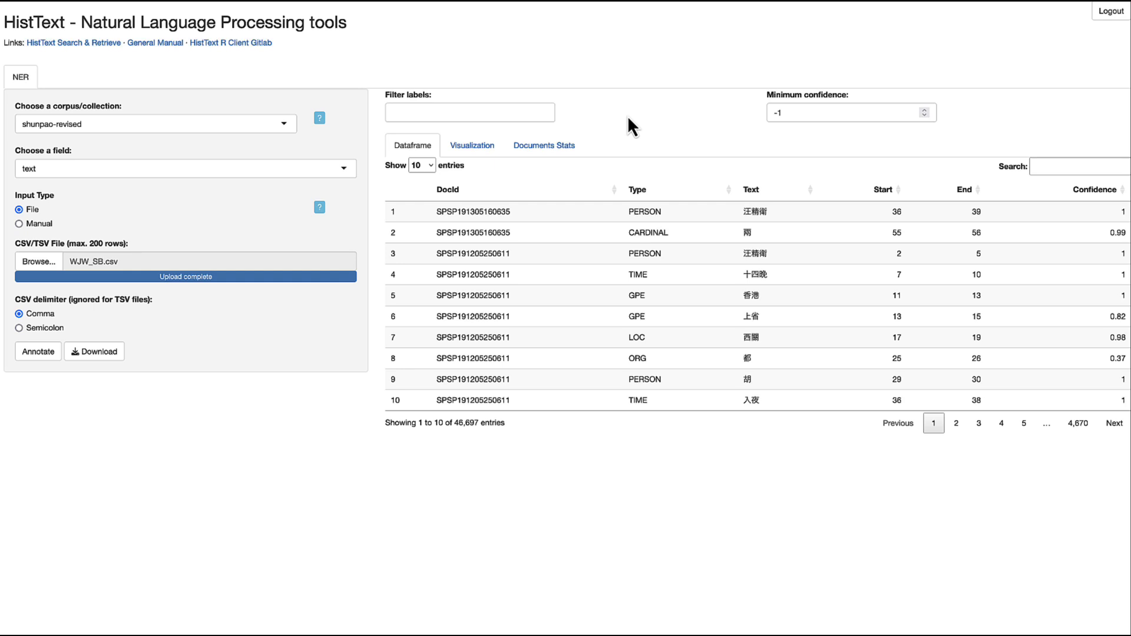
# - Filter the results to PERSON entities, page through to page 5, and select row 47
pyautogui.click(469, 112)
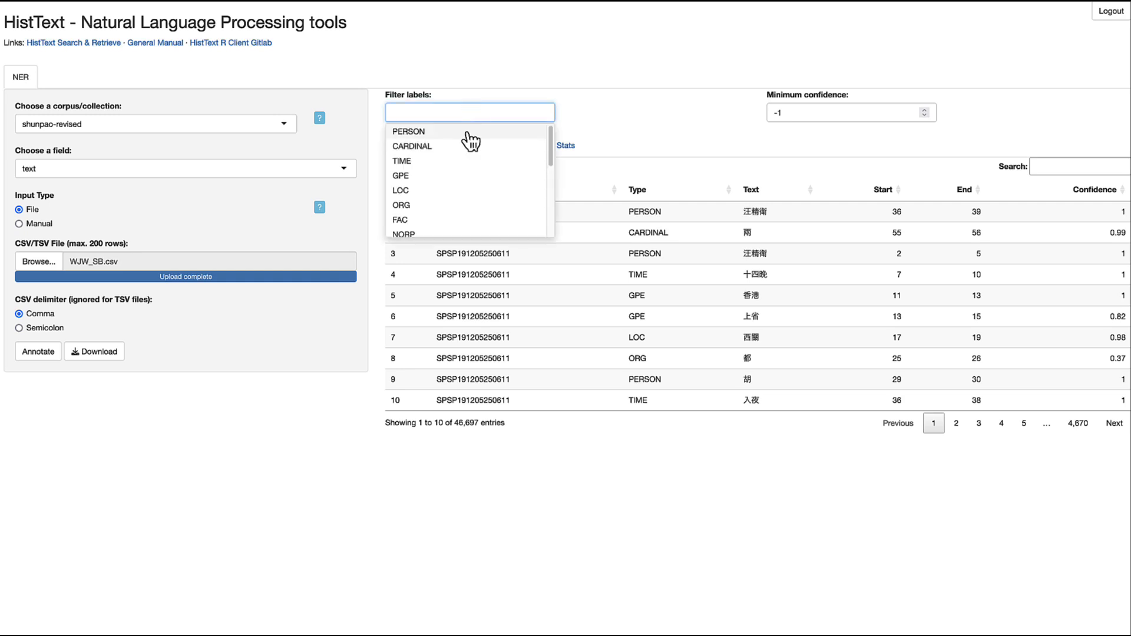
pyautogui.click(471, 132)
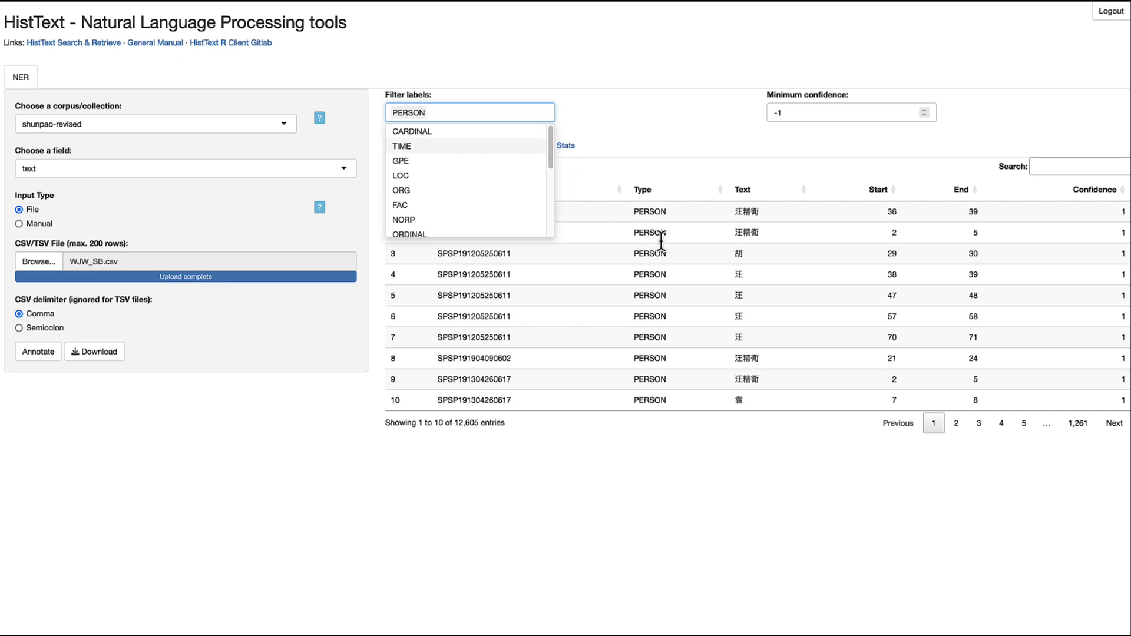
pyautogui.click(960, 424)
pyautogui.click(978, 424)
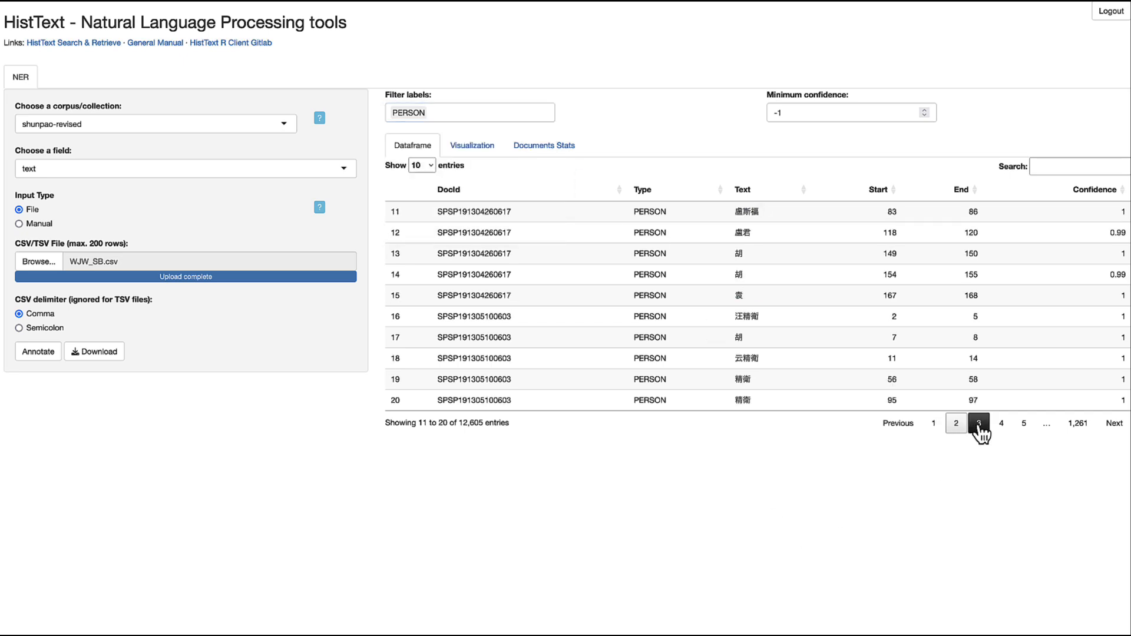
pyautogui.click(1001, 426)
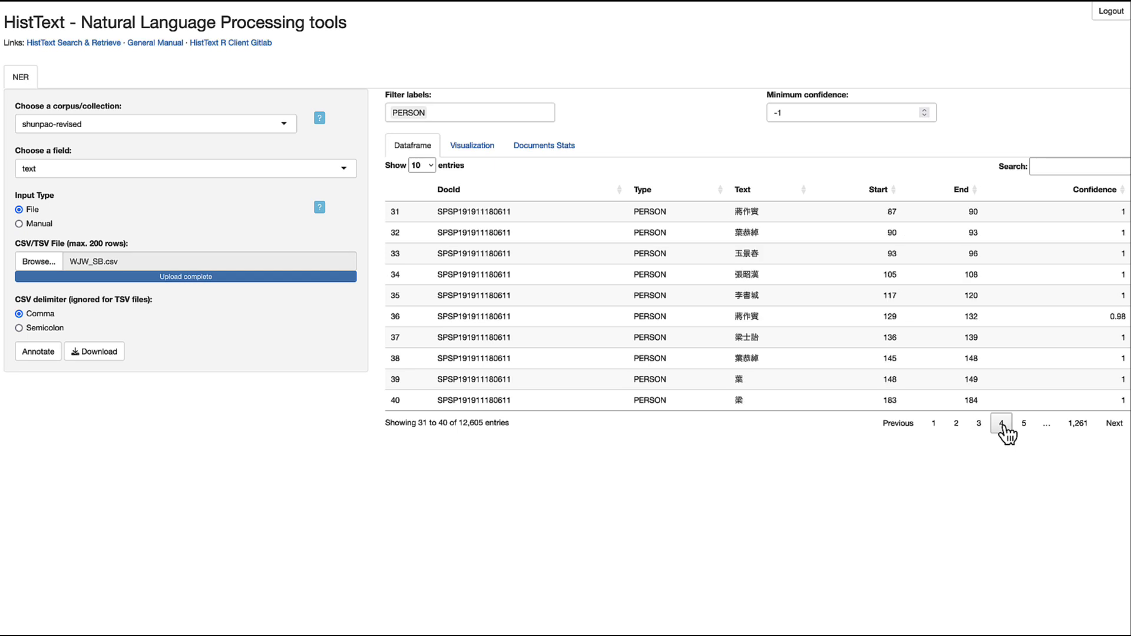
pyautogui.click(1024, 425)
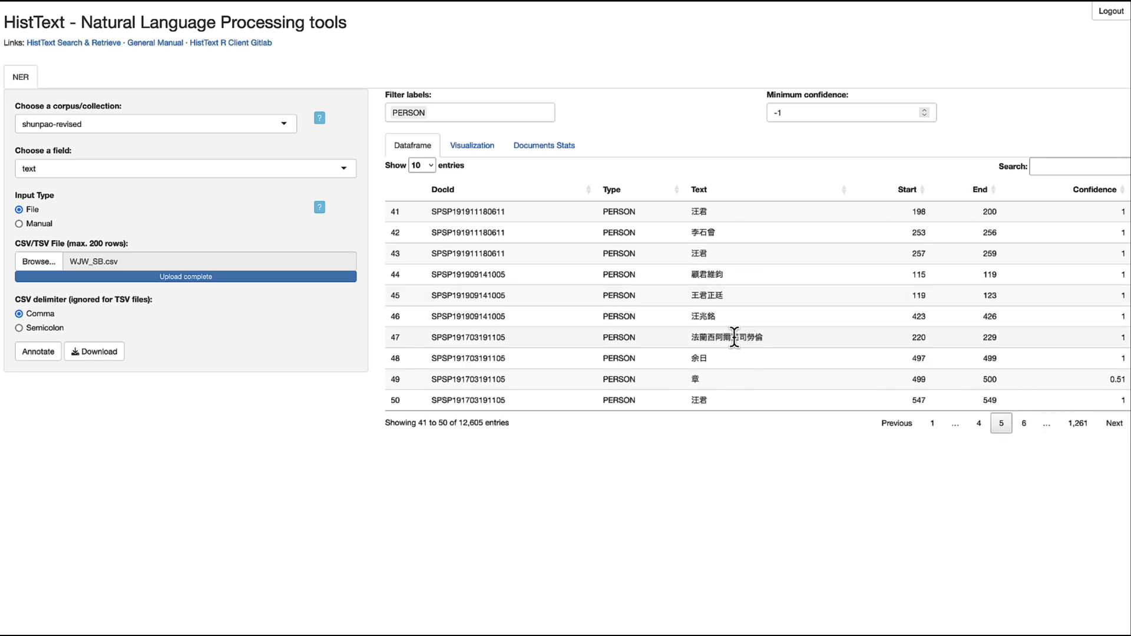
pyautogui.click(699, 338)
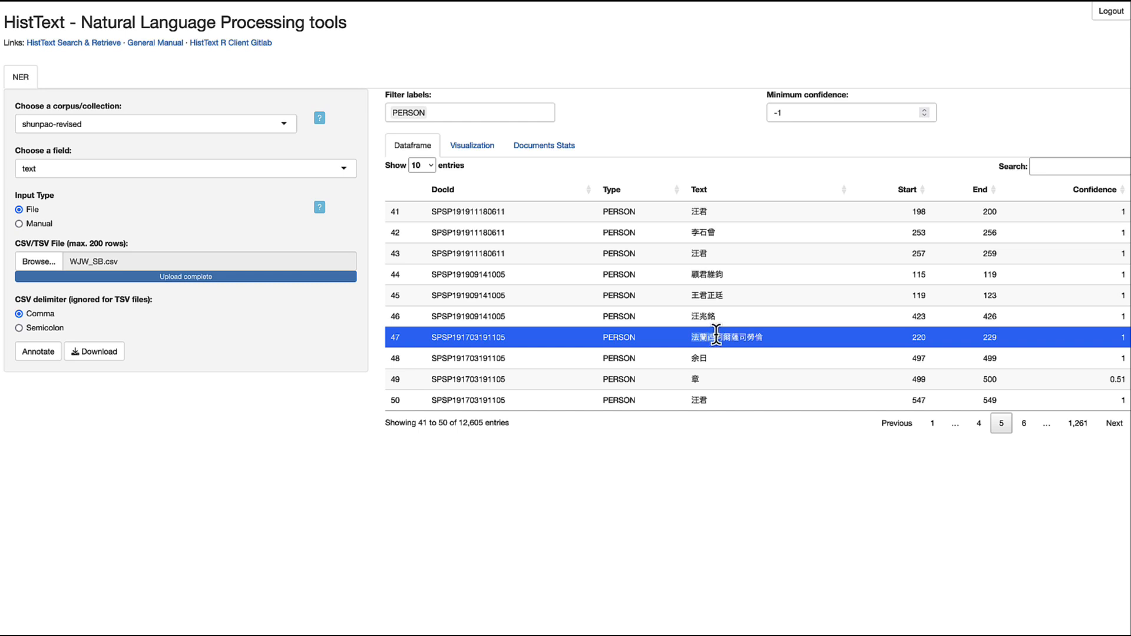
# - Replace the PERSON filter with PRODUCT and view page 2 of its results
pyautogui.click(466, 114)
pyautogui.press('BackSpace')
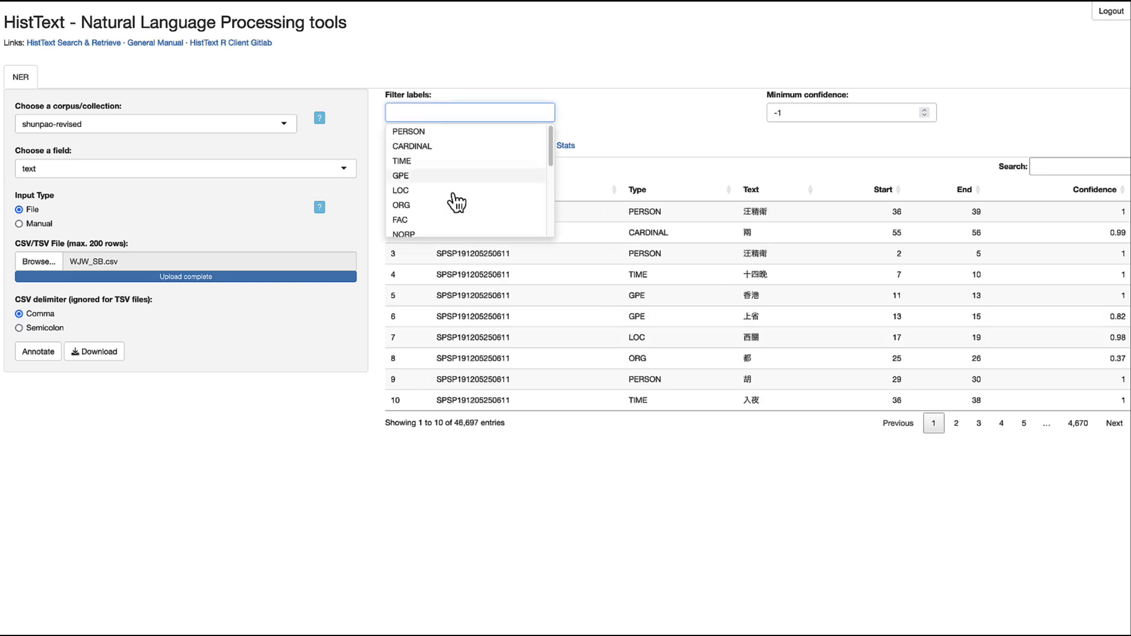
pyautogui.scroll(-2, 456, 205)
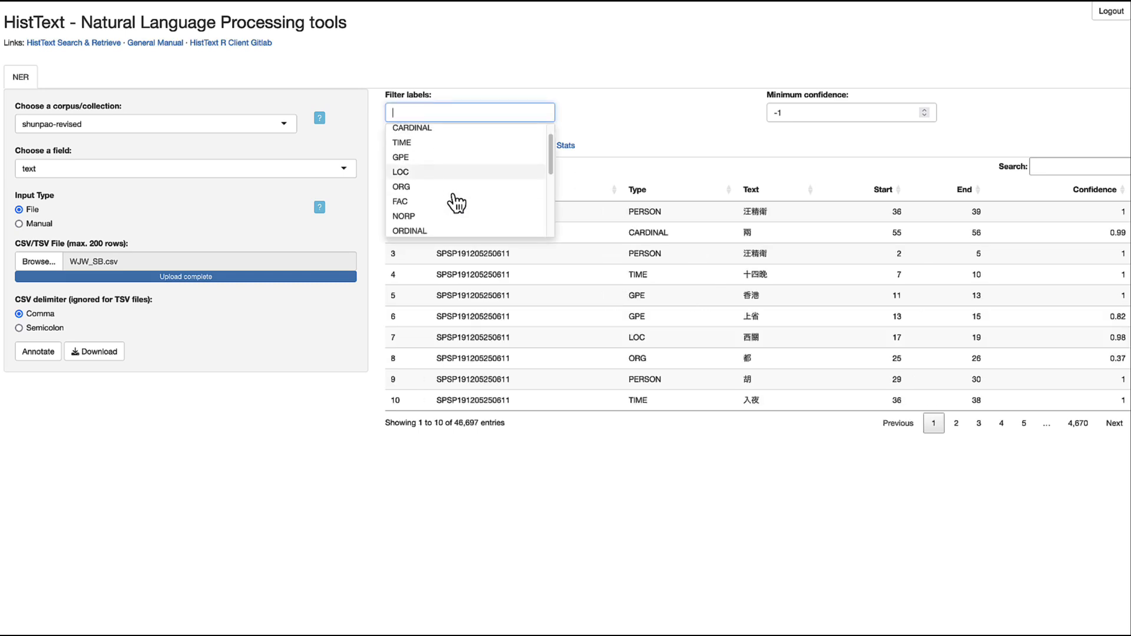
pyautogui.scroll(-2, 446, 219)
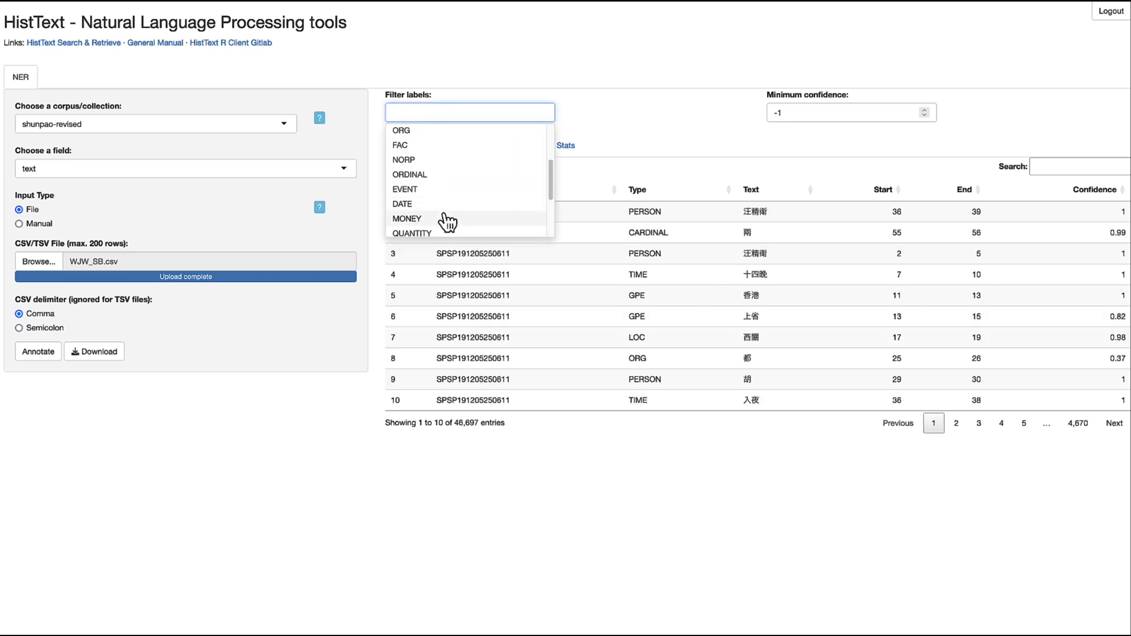
pyautogui.scroll(-1, 447, 221)
pyautogui.scroll(-2, 445, 219)
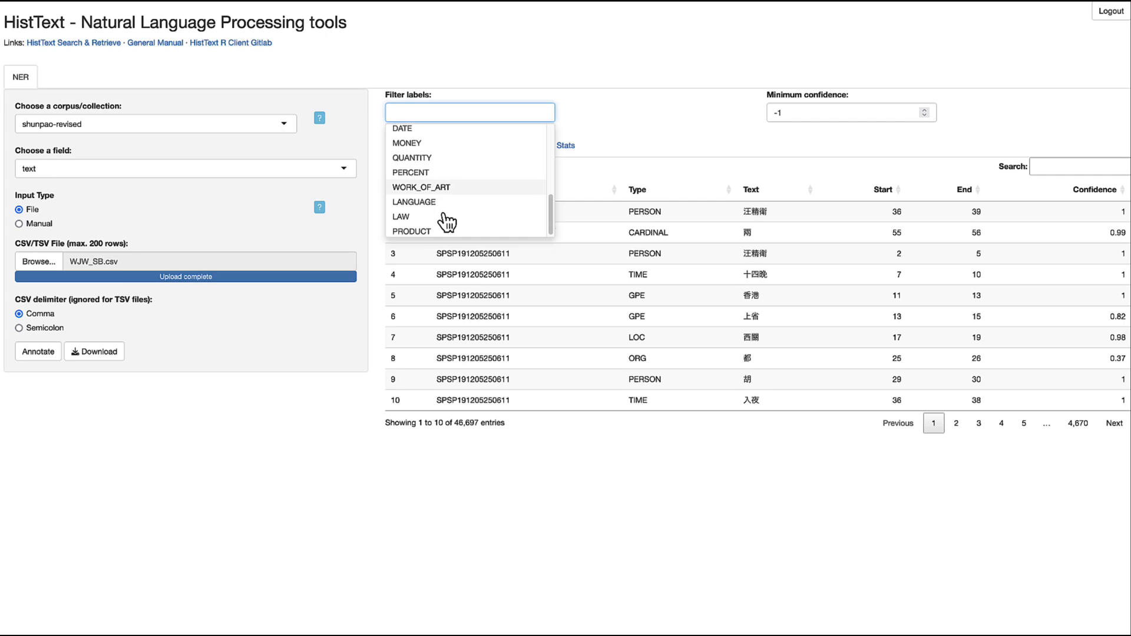
pyautogui.click(448, 232)
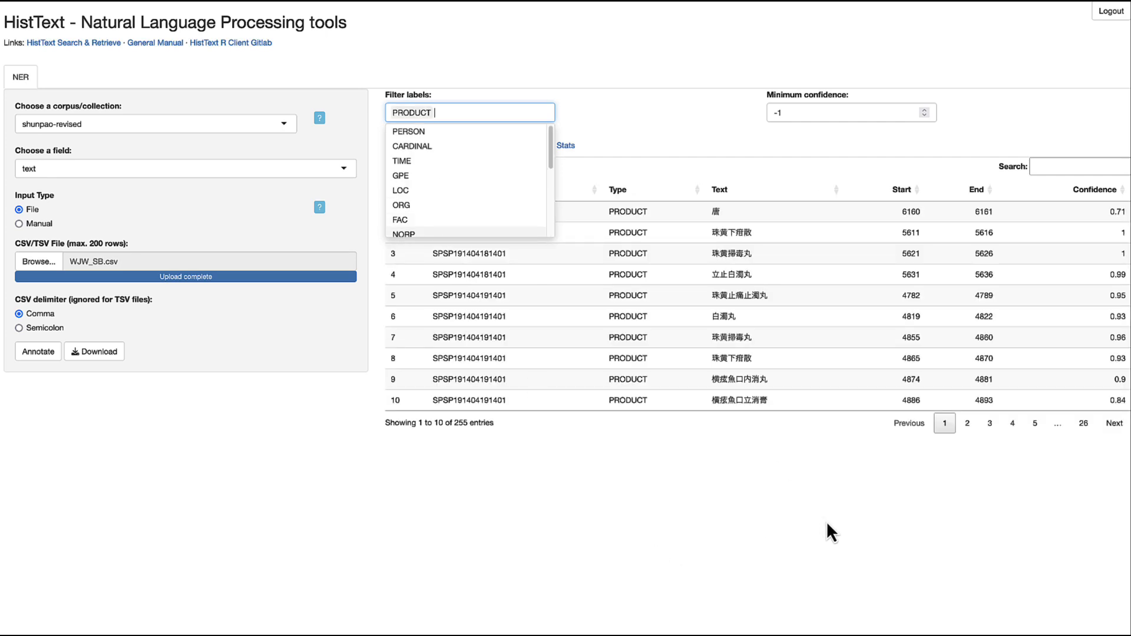
pyautogui.click(968, 424)
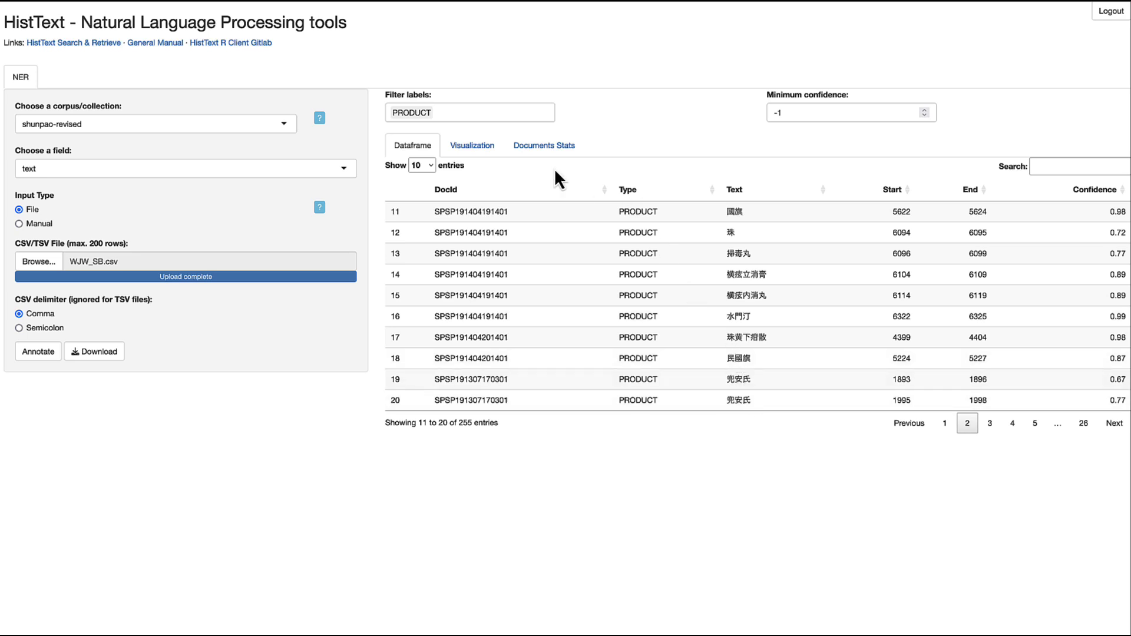
# - Try the GPE label, then filter to LOC entities and page through to page 7
pyautogui.click(451, 111)
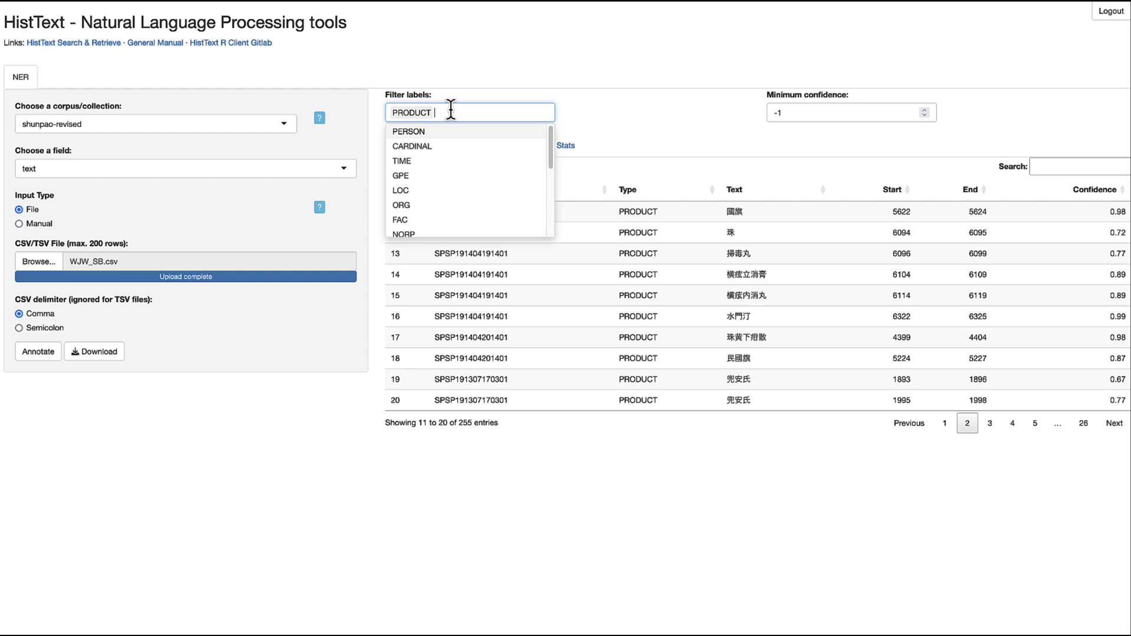
pyautogui.press('BackSpace')
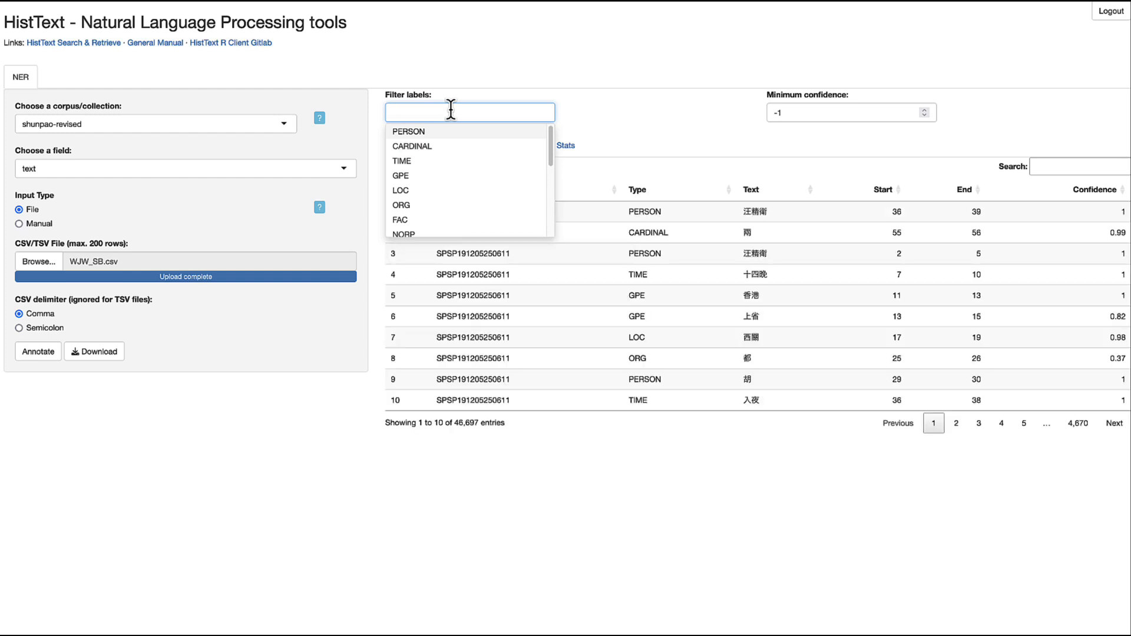
pyautogui.click(461, 178)
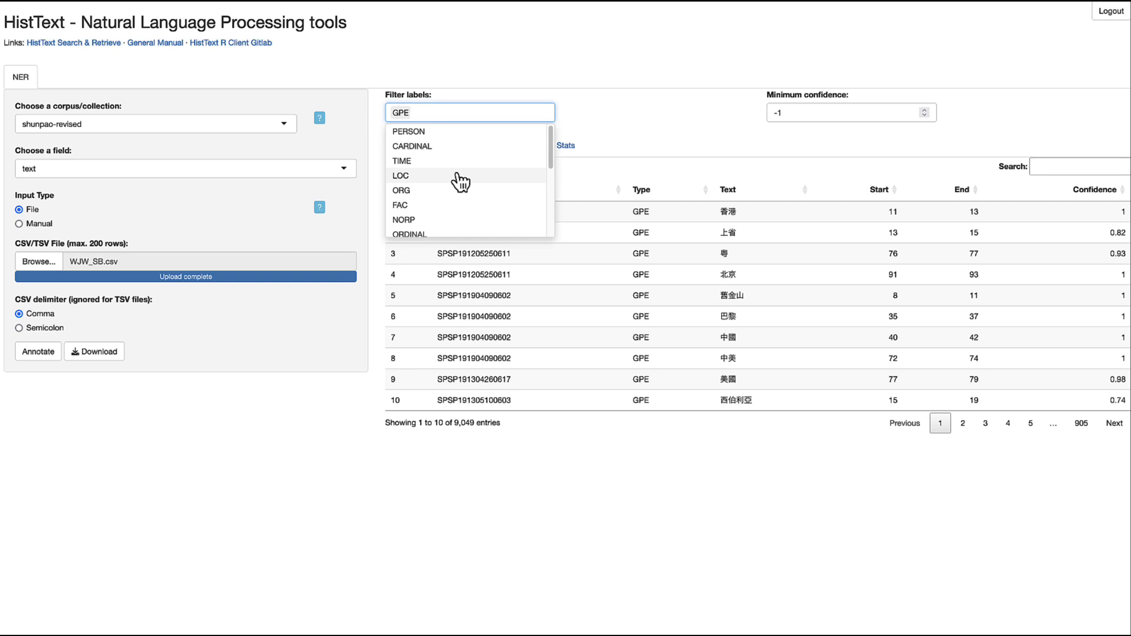
pyautogui.press('BackSpace')
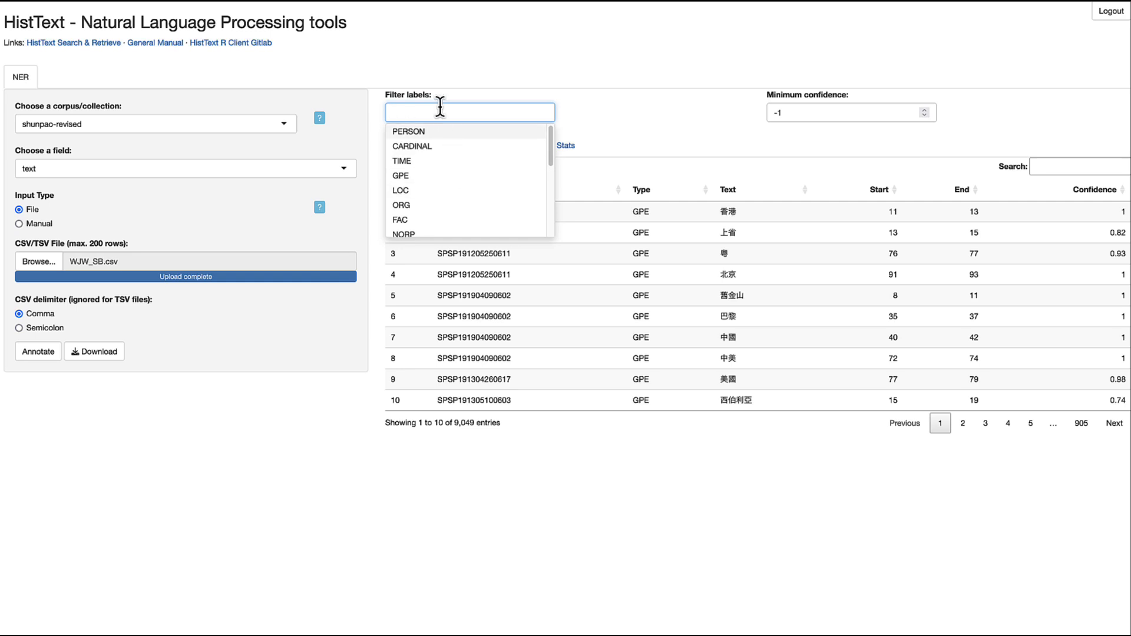
pyautogui.click(406, 190)
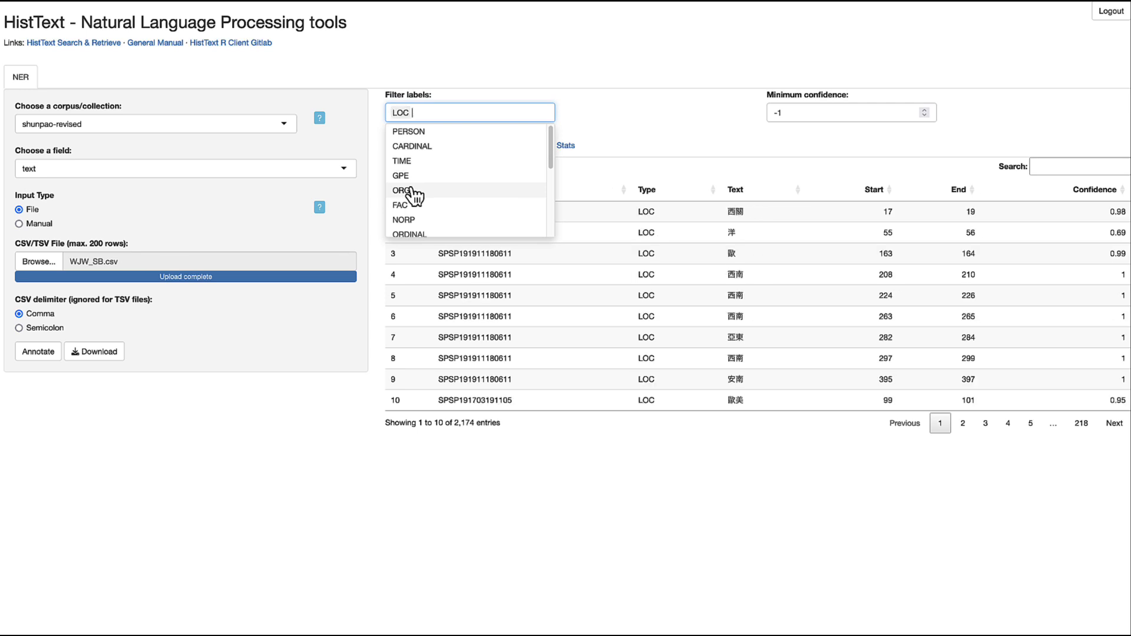
pyautogui.click(1030, 424)
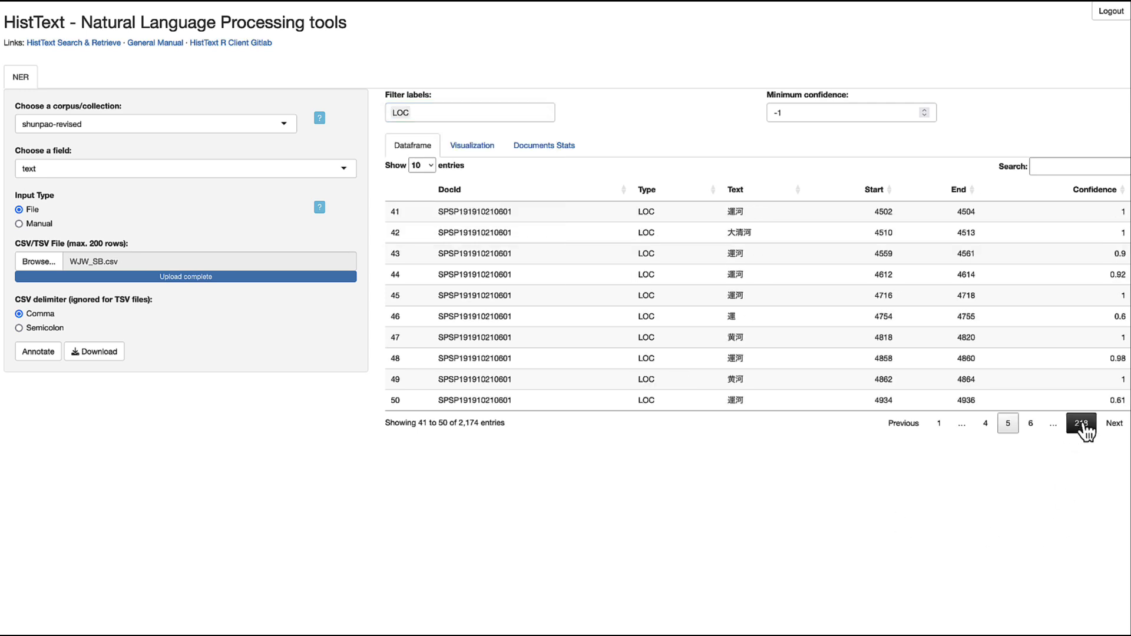
pyautogui.click(1114, 423)
pyautogui.click(1113, 426)
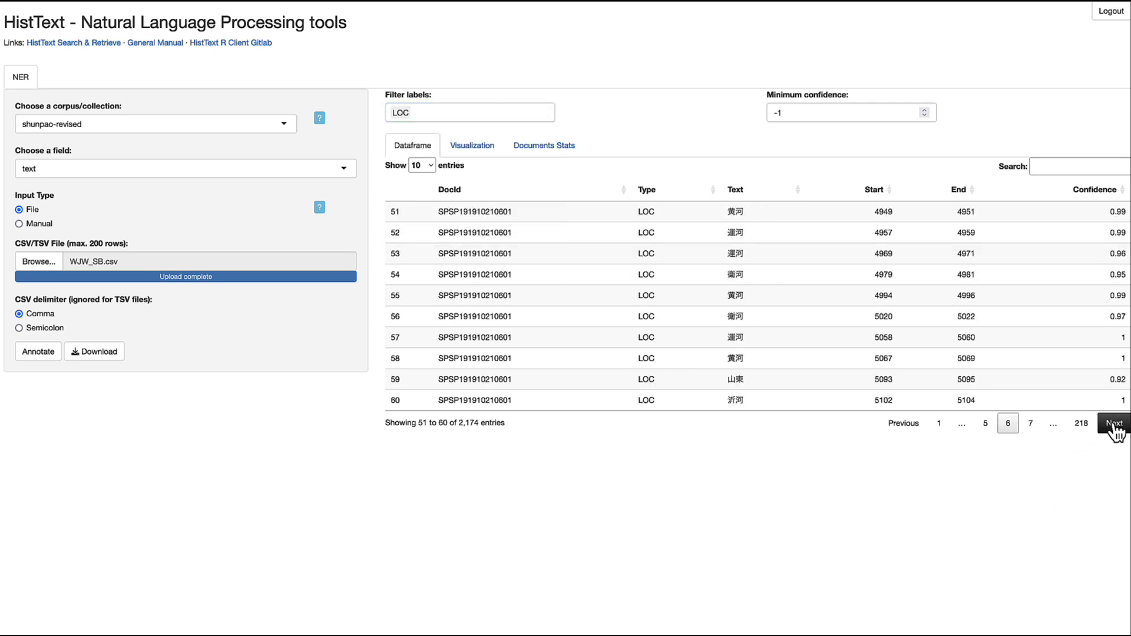
pyautogui.click(455, 113)
# - Swap LOC for NORP and browse pages 2 and 4, then view EVENT results page 3
pyautogui.press('BackSpace')
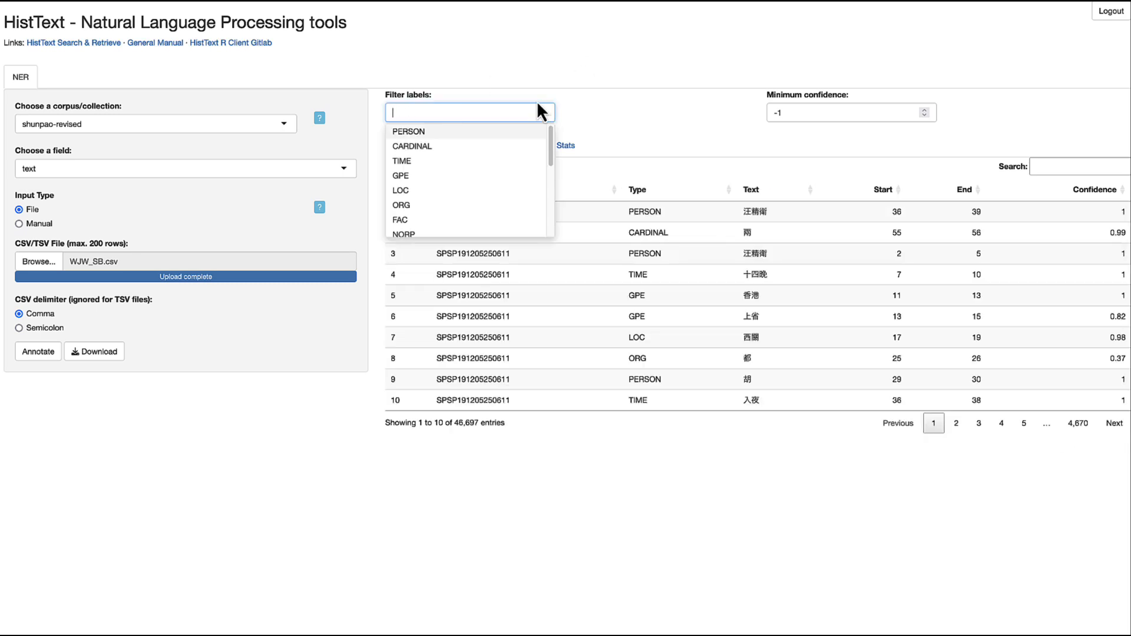
pyautogui.scroll(-1, 422, 213)
pyautogui.click(419, 216)
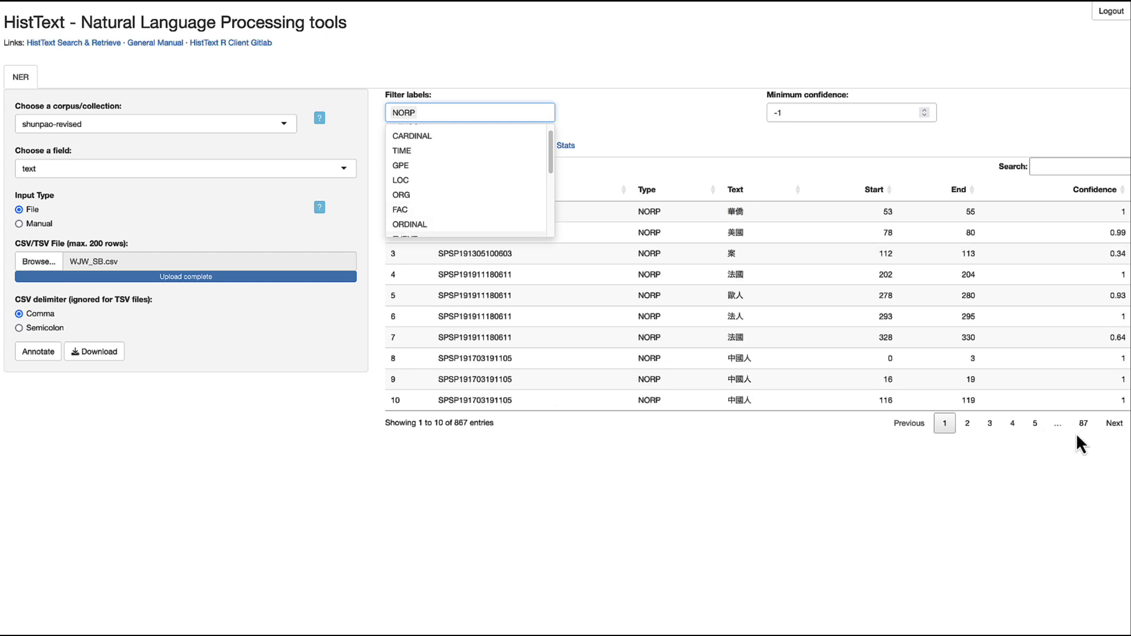
pyautogui.click(968, 423)
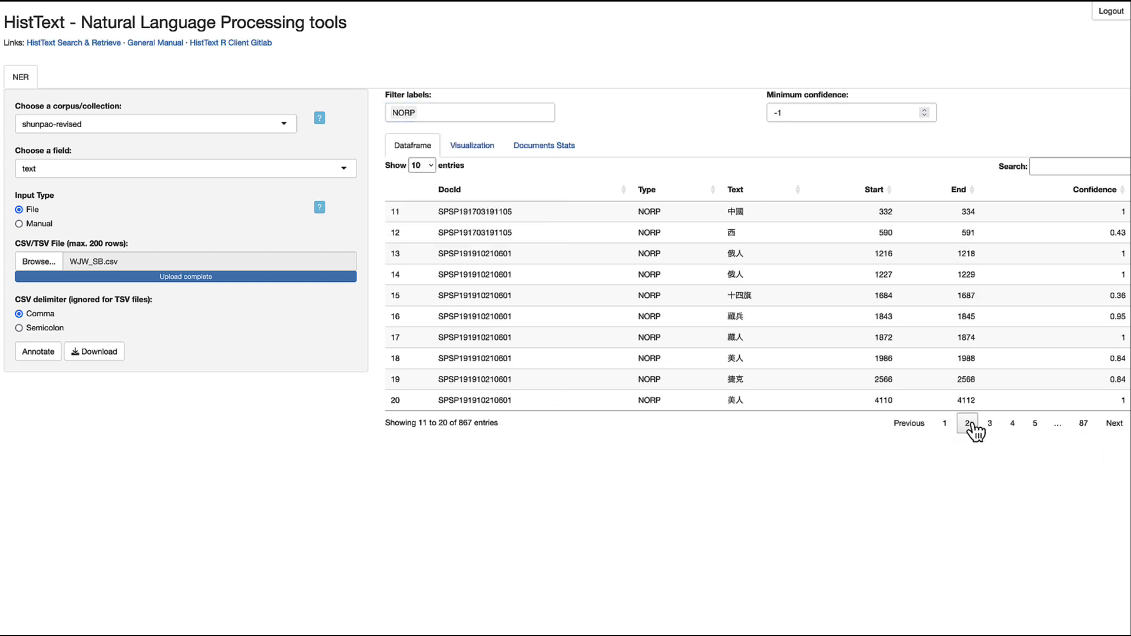
pyautogui.click(1013, 430)
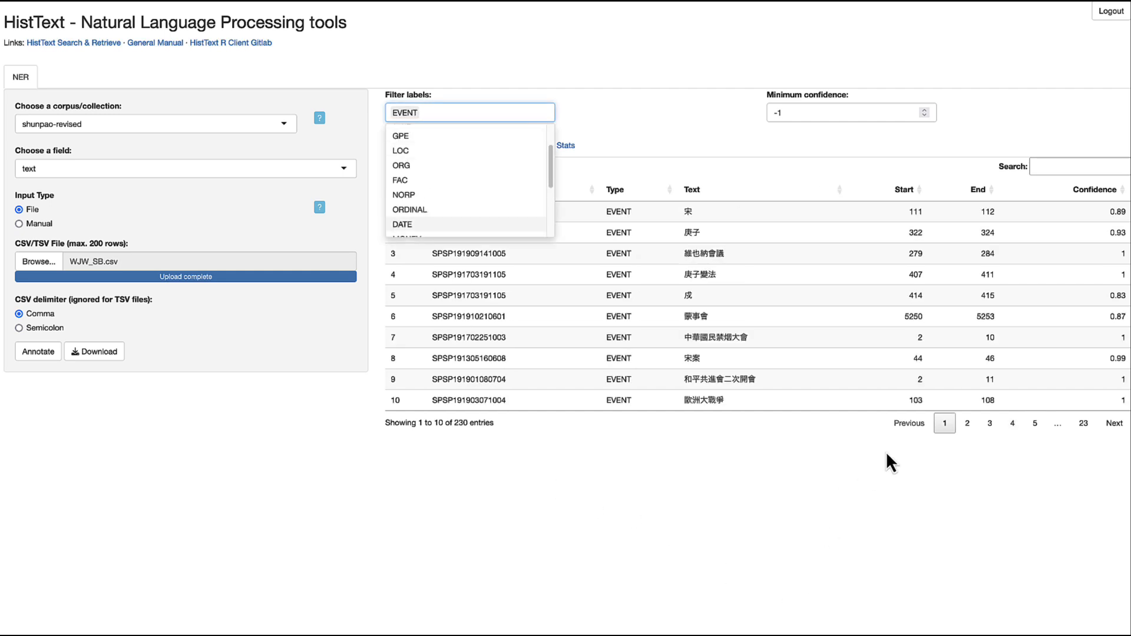
pyautogui.click(991, 424)
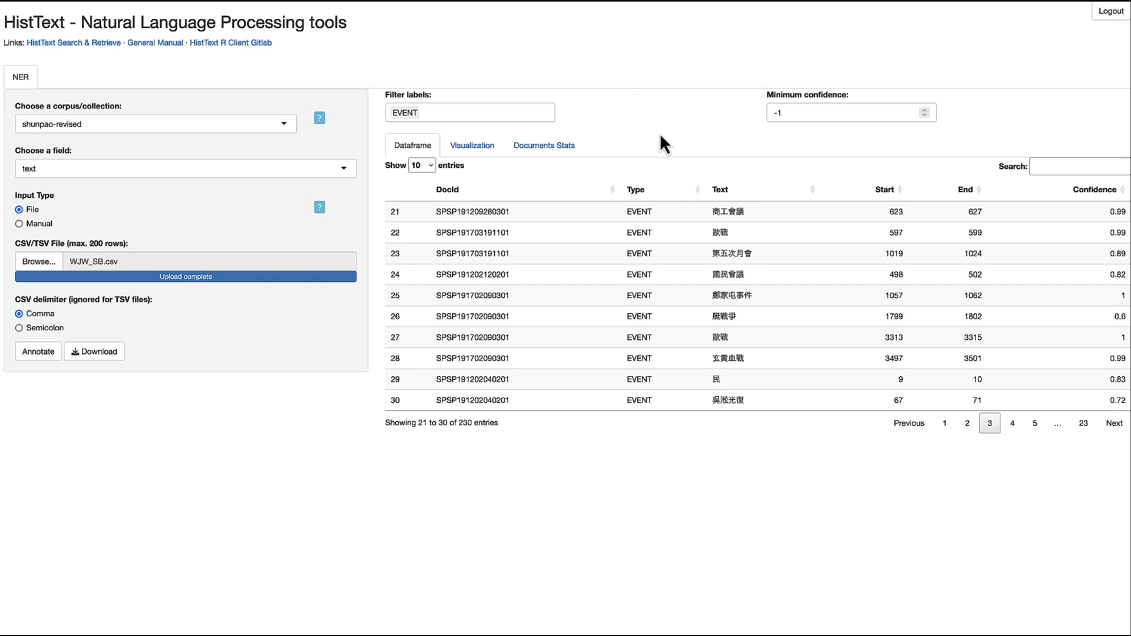
pyautogui.click(475, 146)
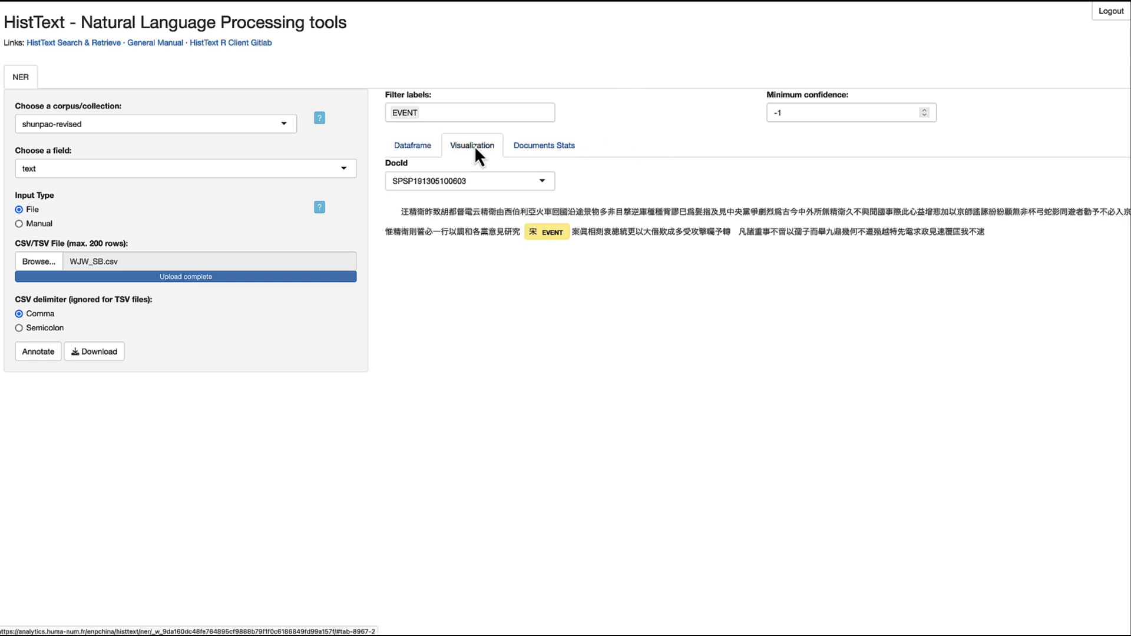
pyautogui.click(541, 180)
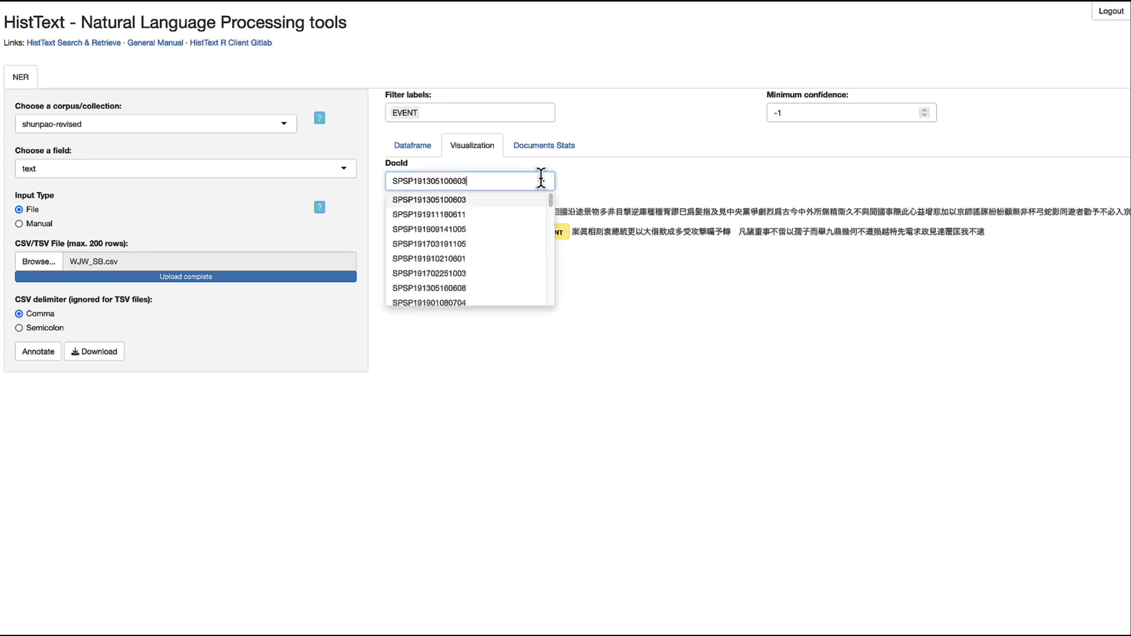
pyautogui.click(511, 217)
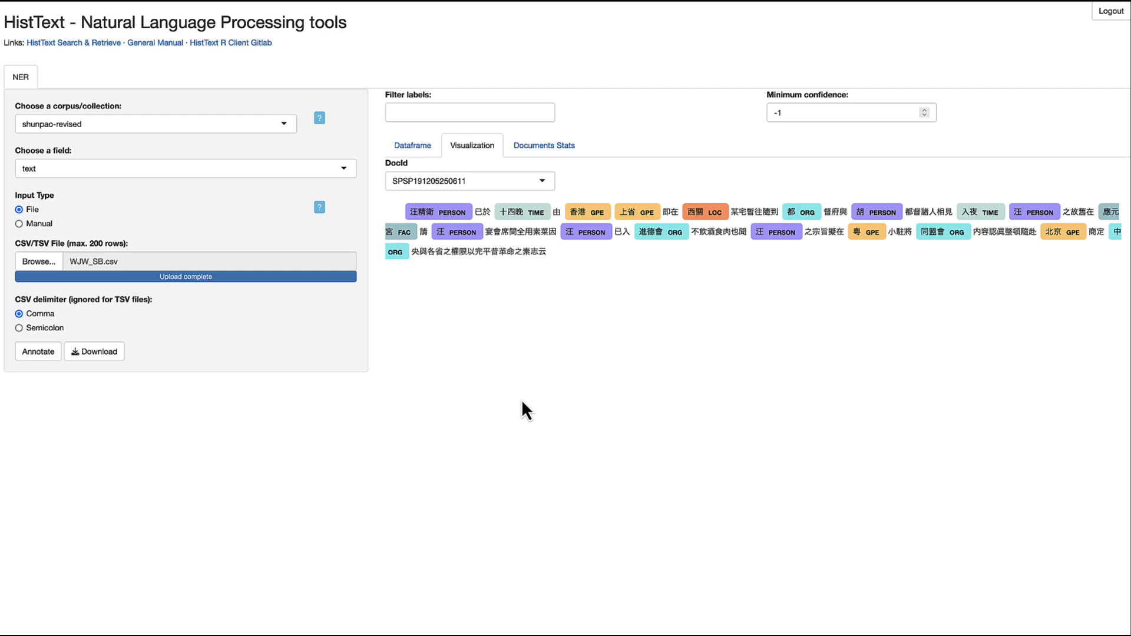
pyautogui.click(536, 181)
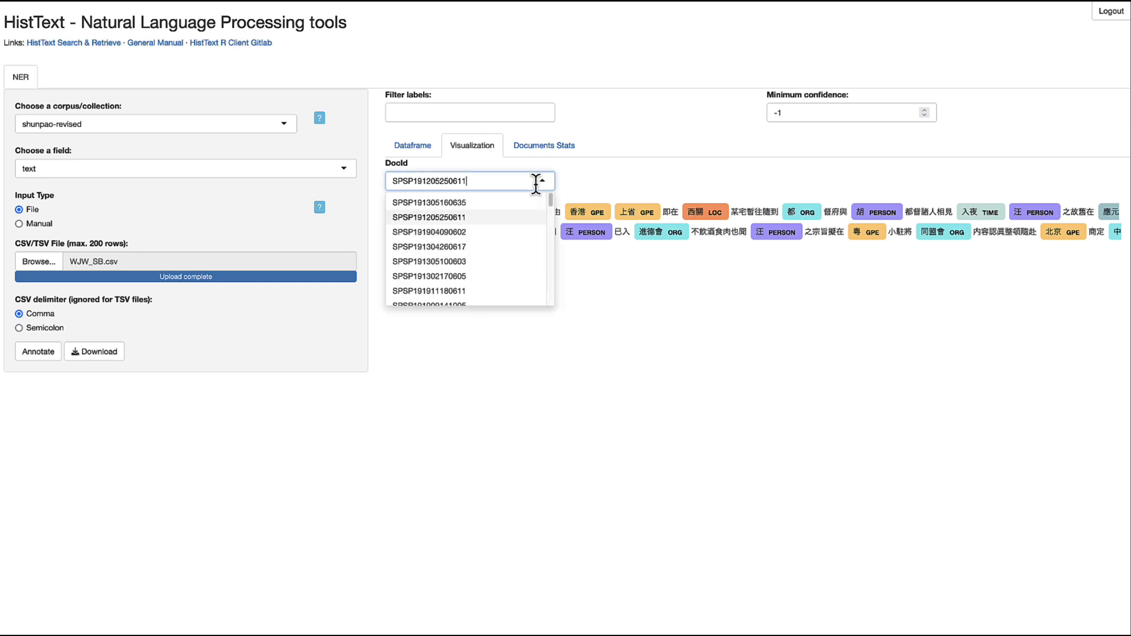
pyautogui.click(499, 291)
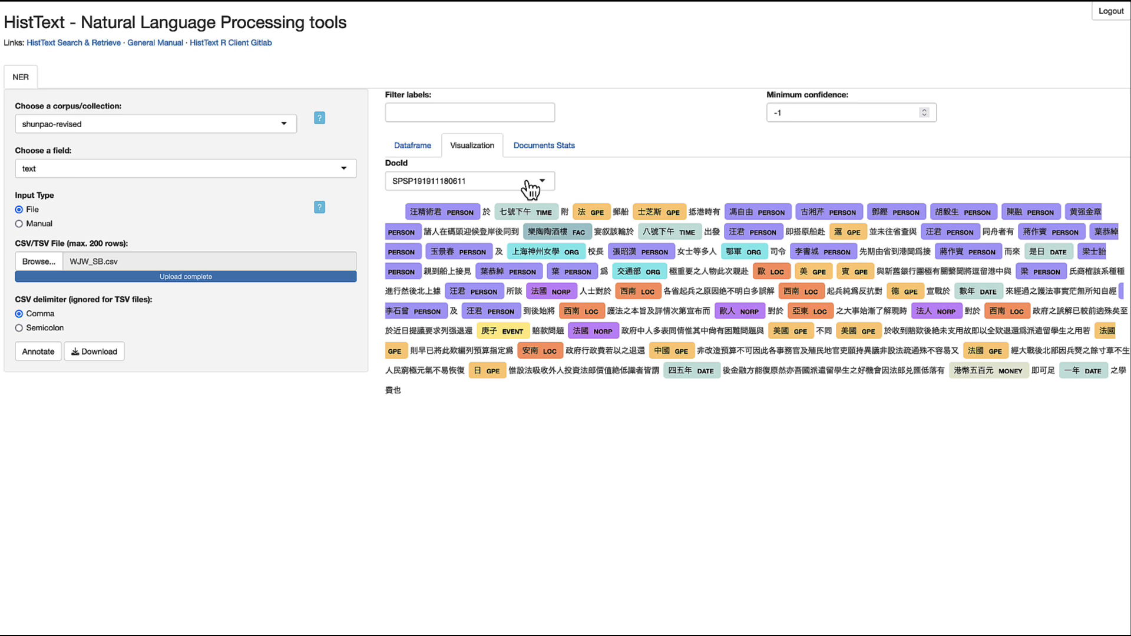
pyautogui.click(19, 223)
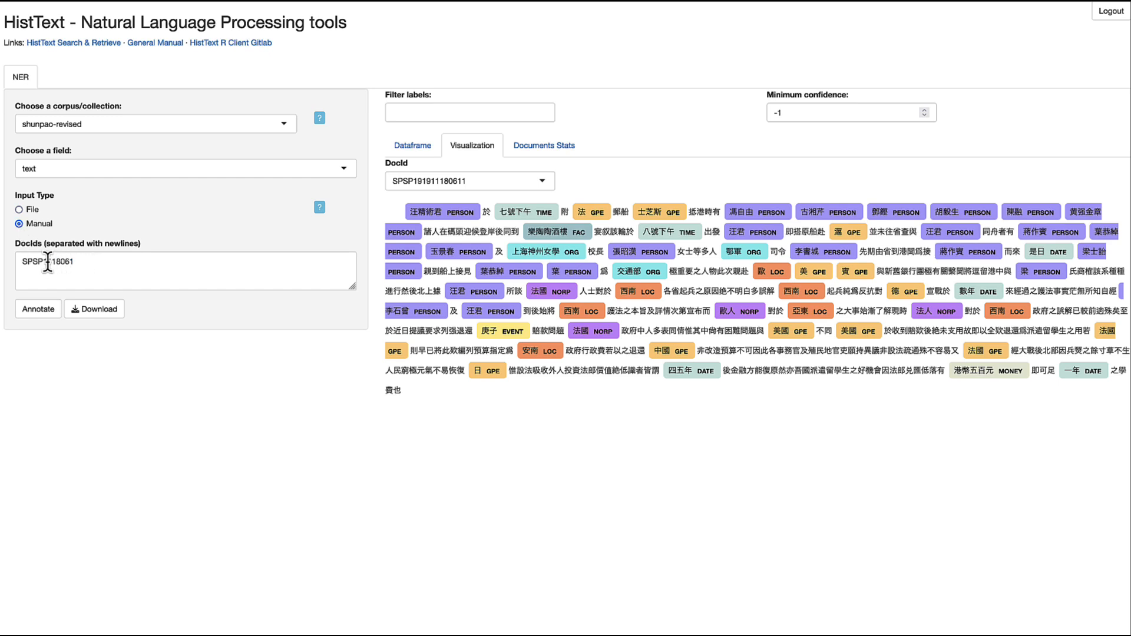
pyautogui.click(75, 265)
pyautogui.press('BackSpace')
pyautogui.press('BackSpace')
pyautogui.press('BackSpace')
pyautogui.press('BackSpace')
pyautogui.press('BackSpace')
pyautogui.press('BackSpace')
pyautogui.press('BackSpace')
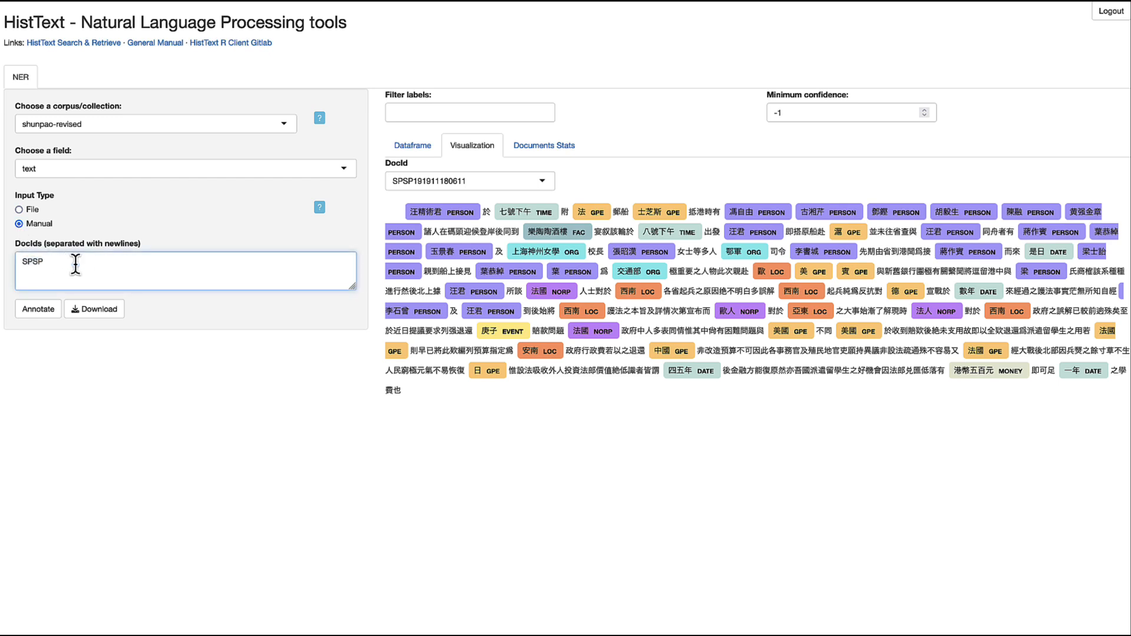
pyautogui.write('1919')
pyautogui.click(508, 181)
pyautogui.scroll(-2, 513, 206)
pyautogui.click(498, 219)
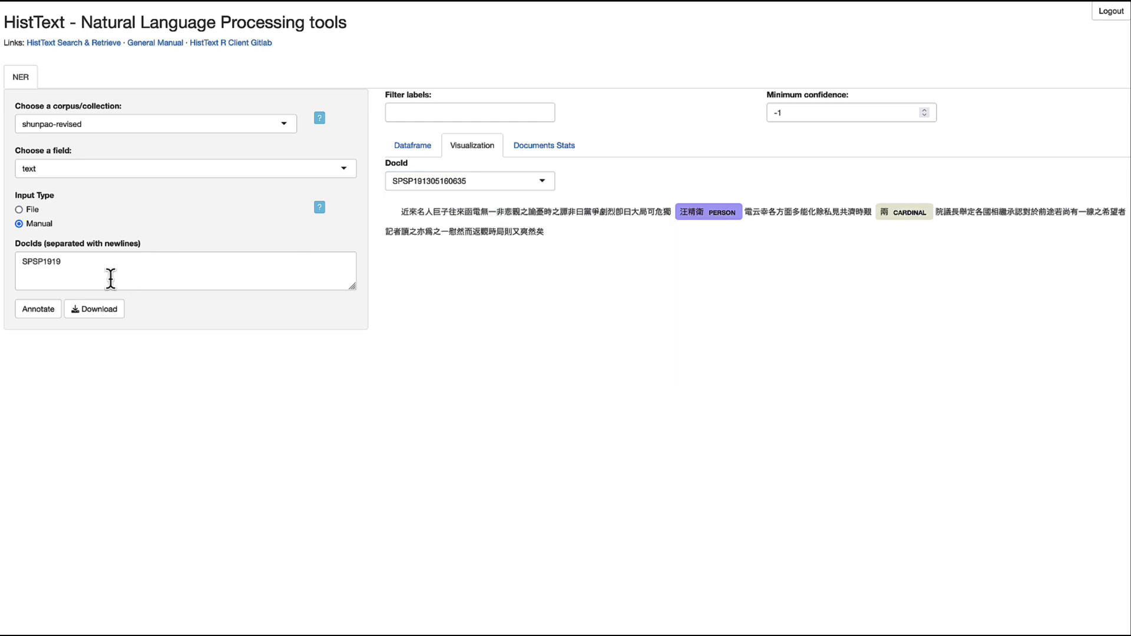
pyautogui.click(99, 262)
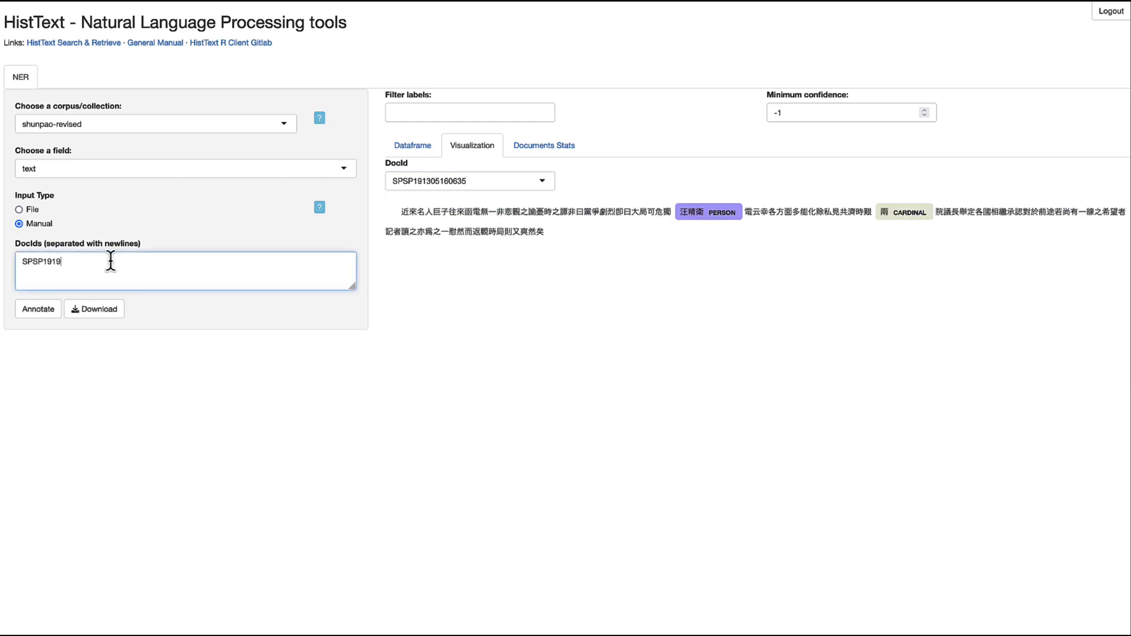
pyautogui.write('11180611')
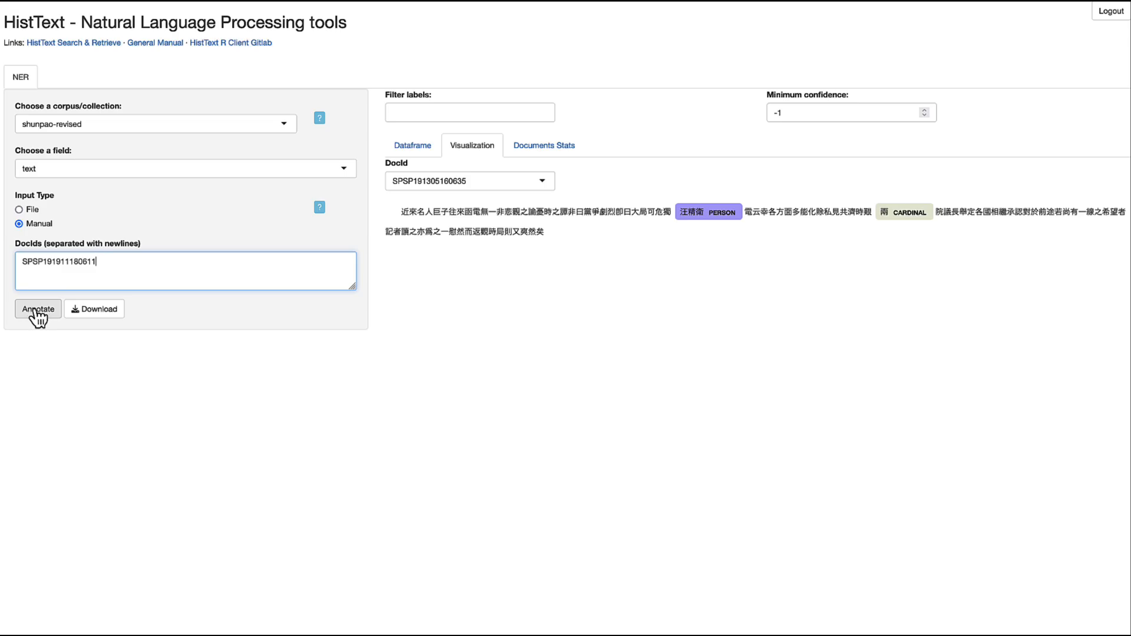
pyautogui.click(34, 309)
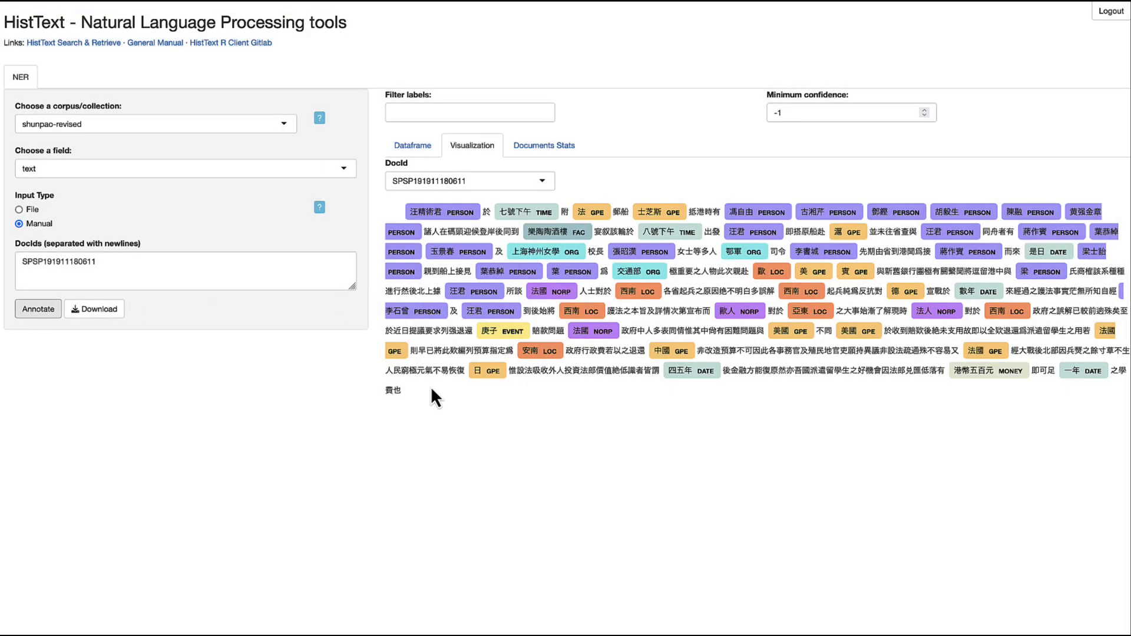
pyautogui.click(121, 261)
pyautogui.press('BackSpace')
pyautogui.write('9')
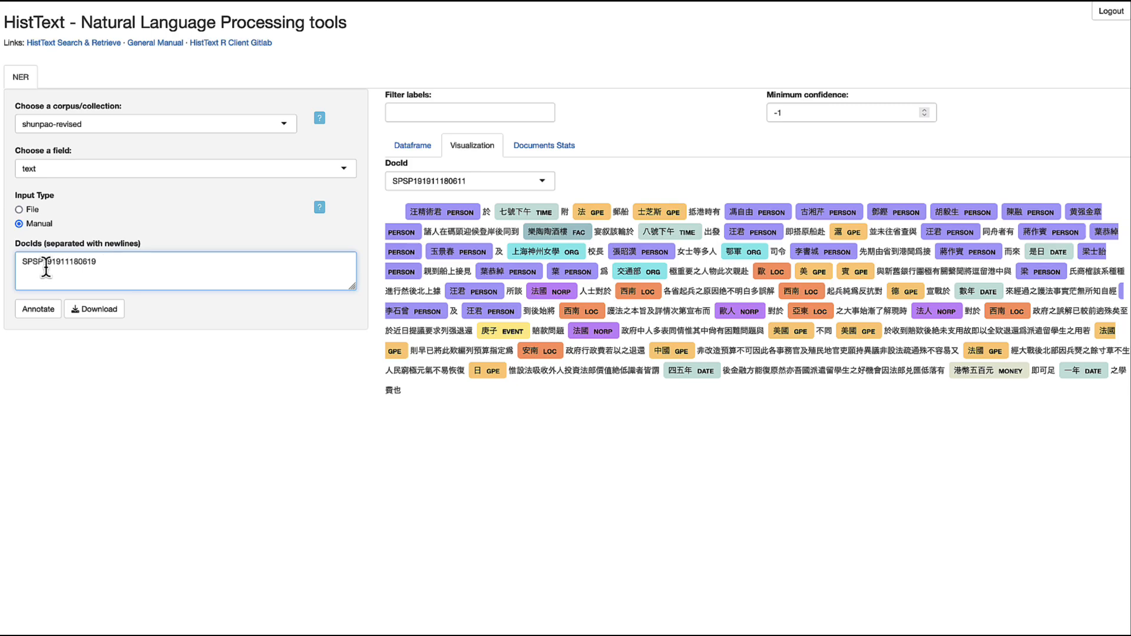
pyautogui.click(39, 310)
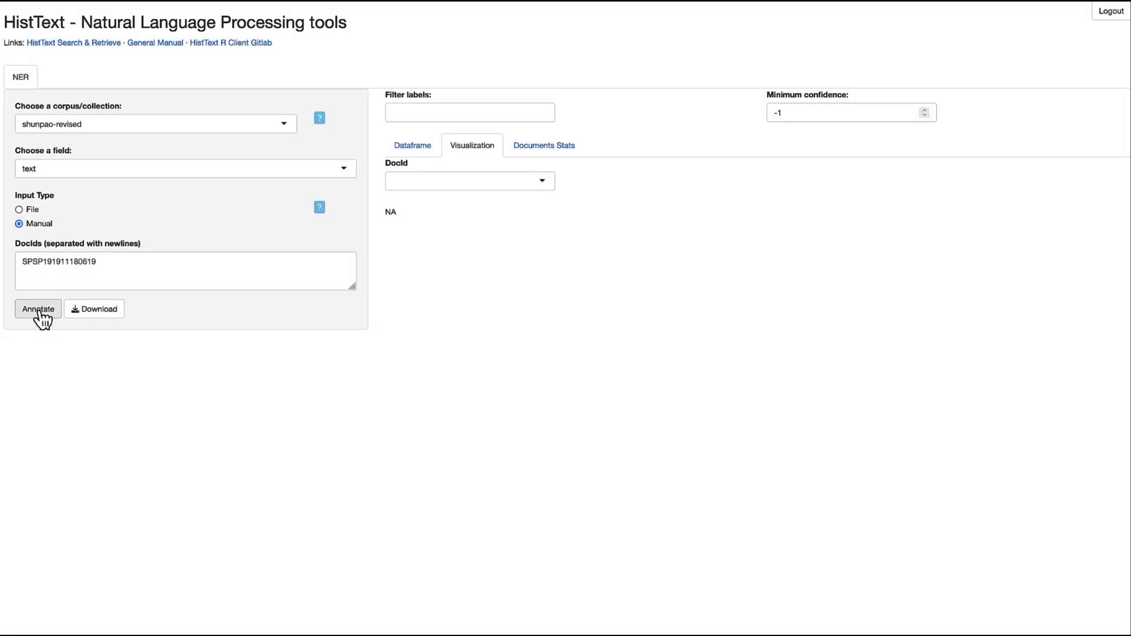
pyautogui.click(120, 263)
pyautogui.press('BackSpace')
pyautogui.write('2')
pyautogui.click(49, 310)
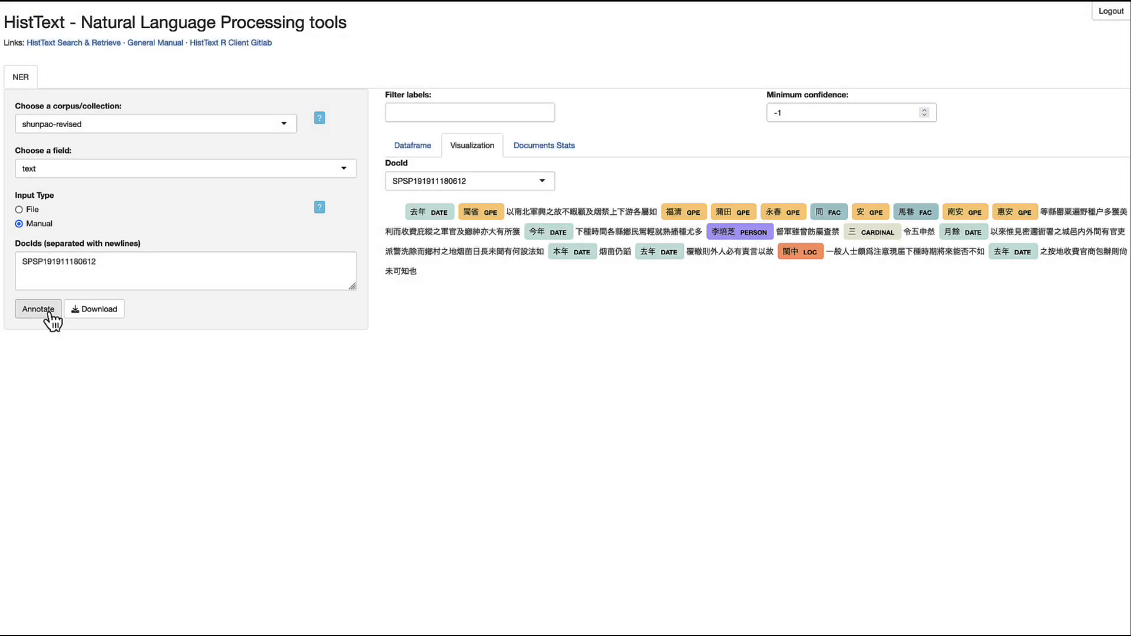